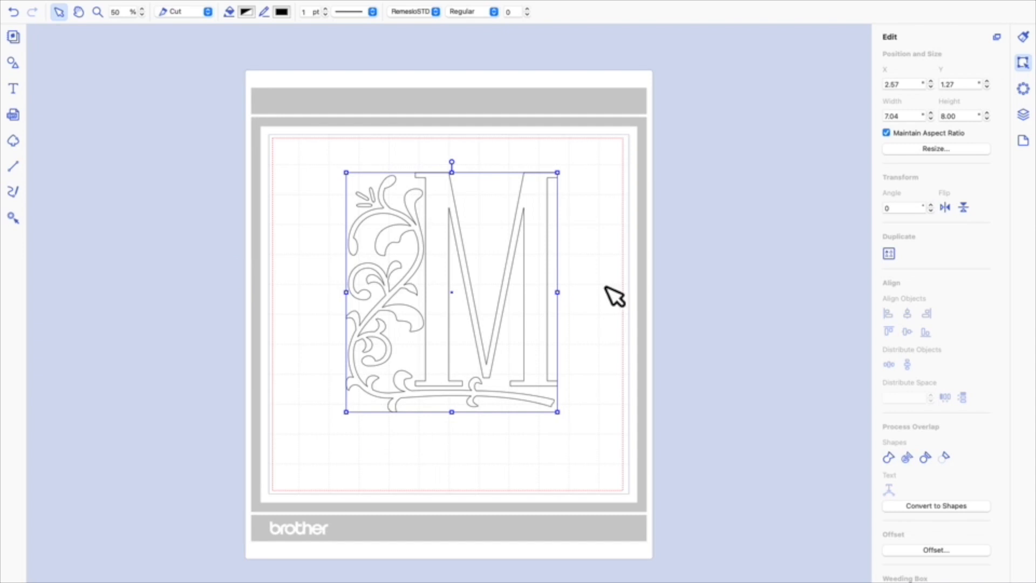
Step: Delete the existing decorative letter M from the cutting mat
left_click(614, 298)
left_click(445, 291)
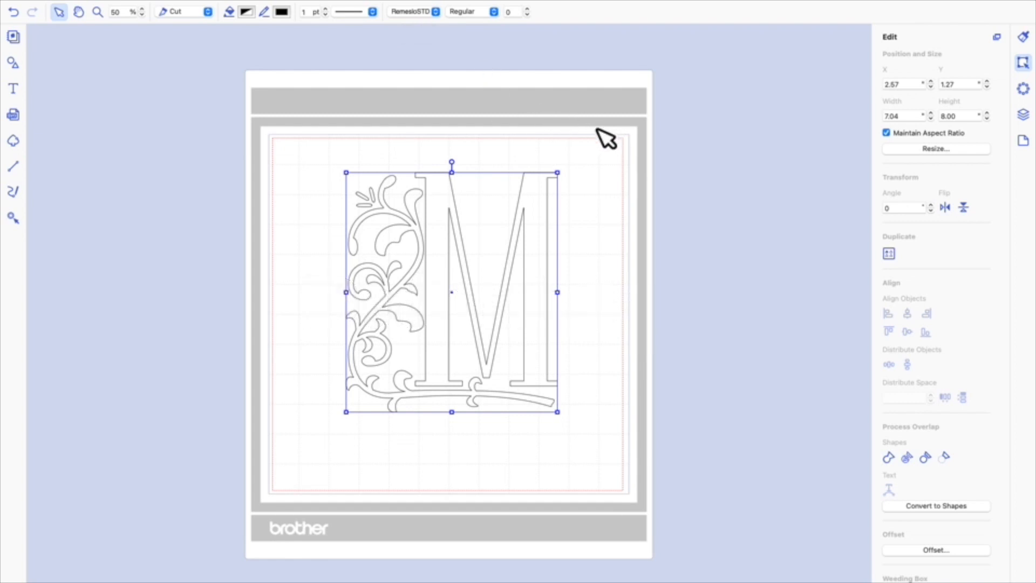
key("Delete")
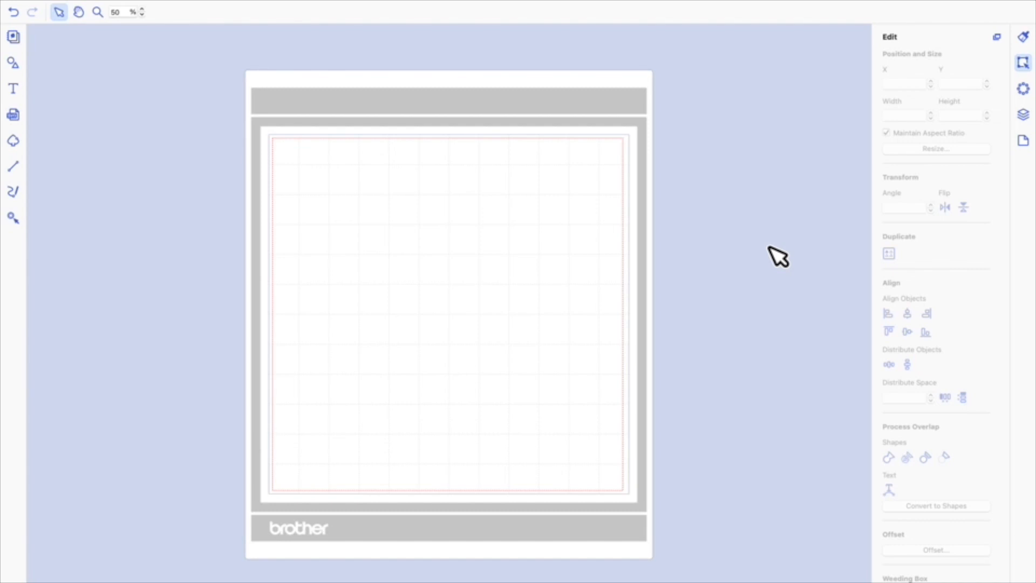
Step: Add the text "M" in the RemesloSTD font near the middle of the mat
left_click(16, 91)
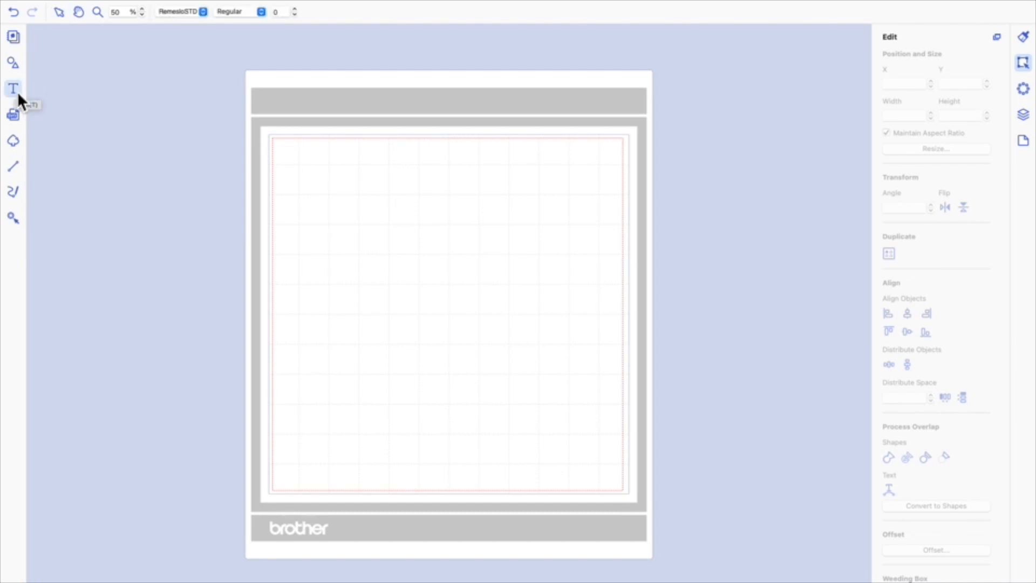
left_click(398, 305)
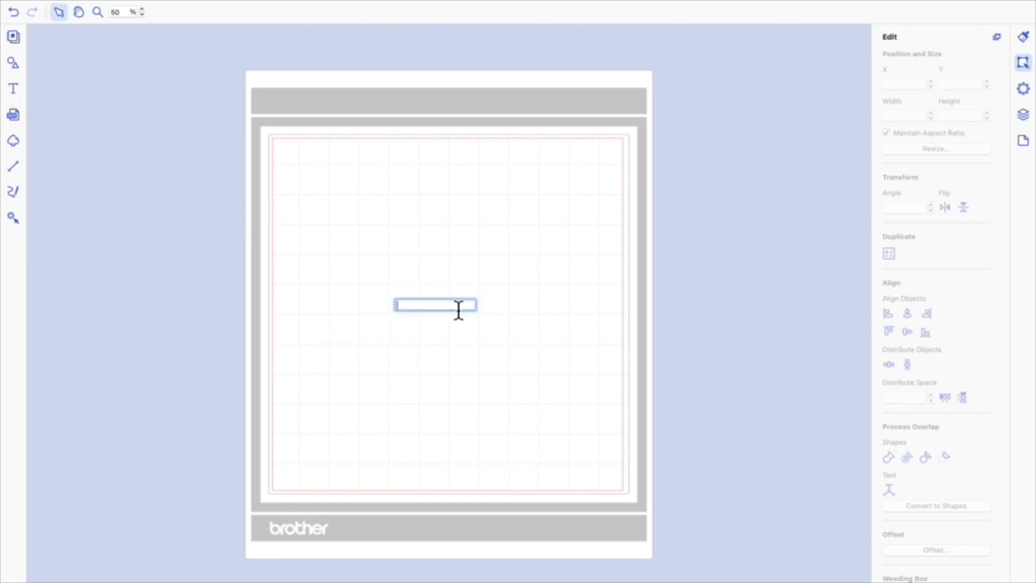
type("M")
key("Return")
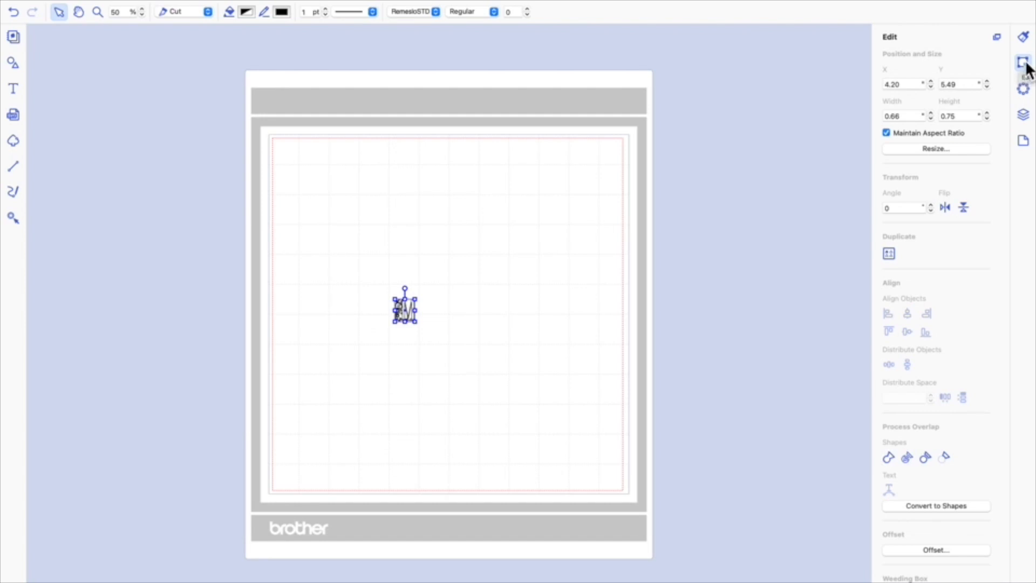
Step: Set the letter's height to 8 inches with the aspect ratio kept, and move it fully inside the mat's cutting area
left_click(969, 118)
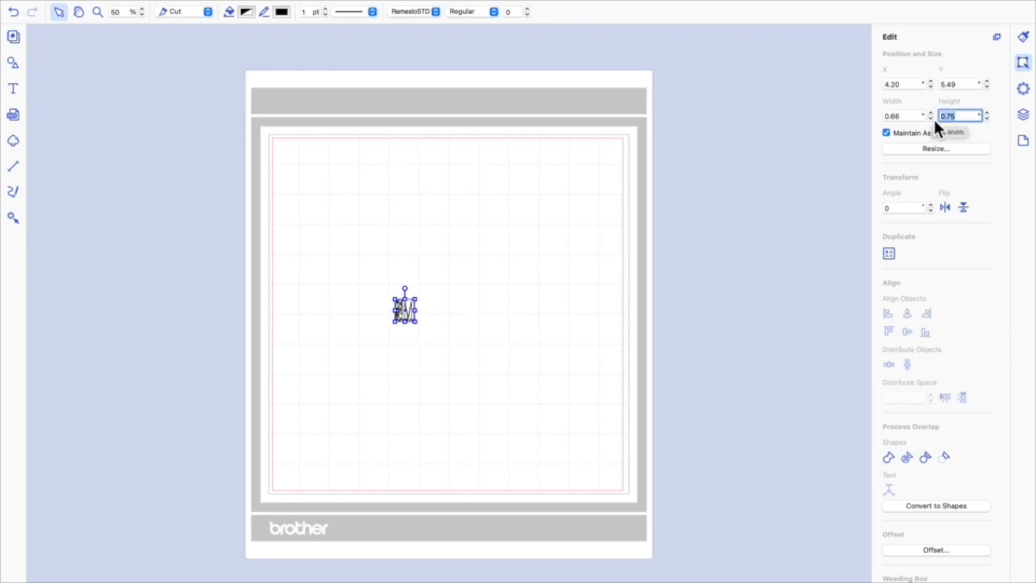
type("8")
key("Return")
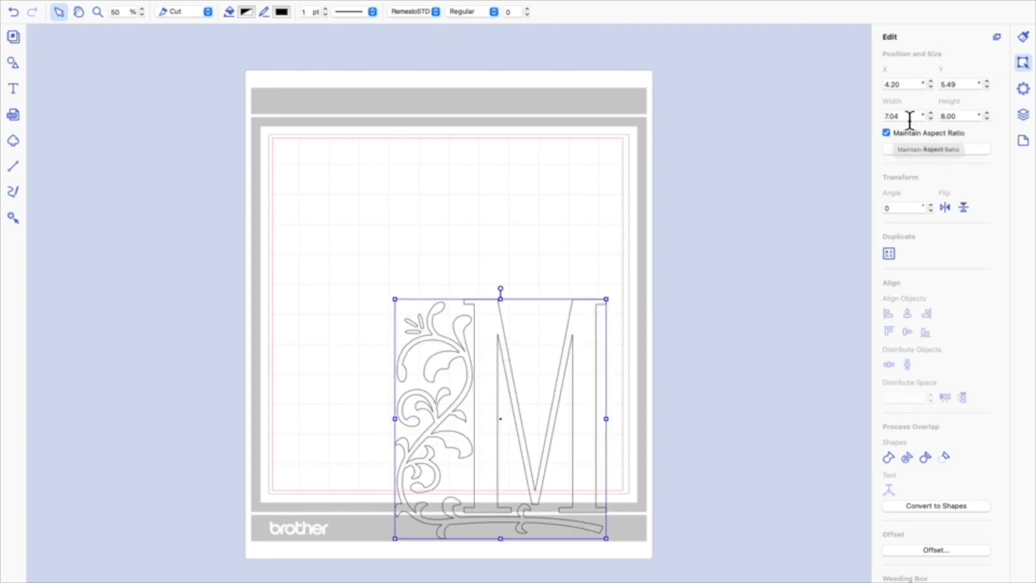
left_click_drag(583, 334, 544, 214)
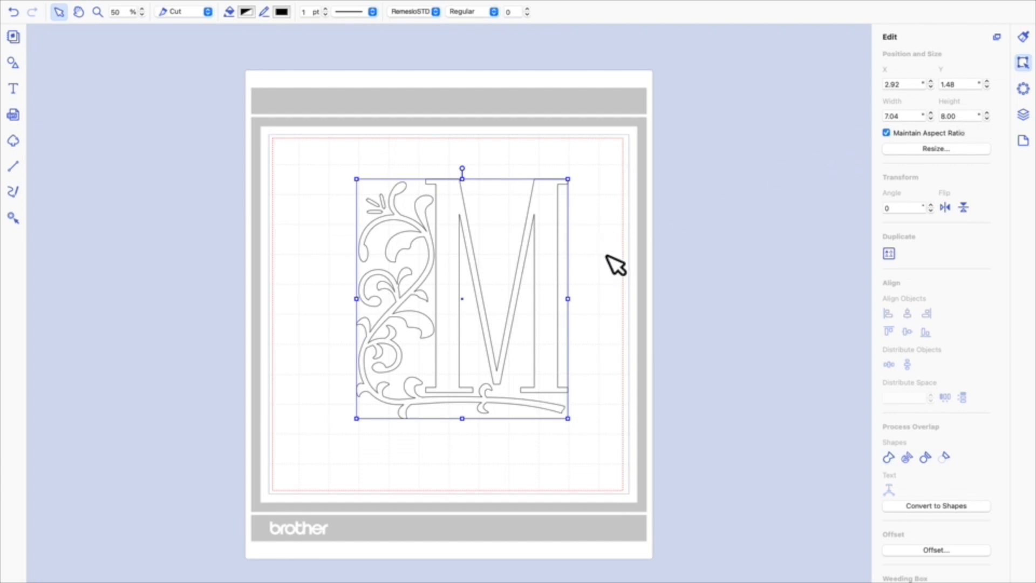
left_click(595, 224)
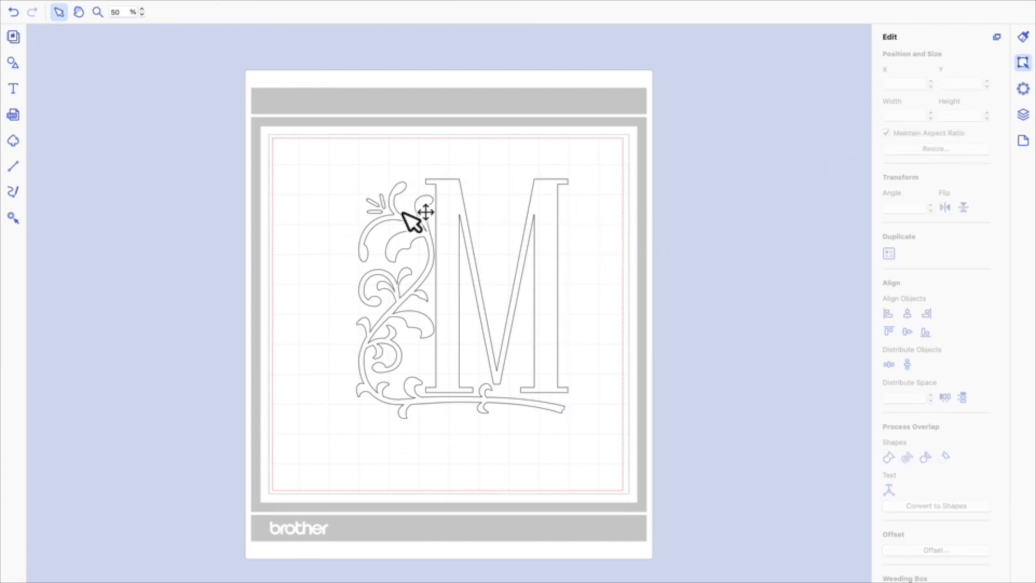
Step: Divide the decorative M into separate letter and flourish shapes with Process Overlap
left_click(452, 280)
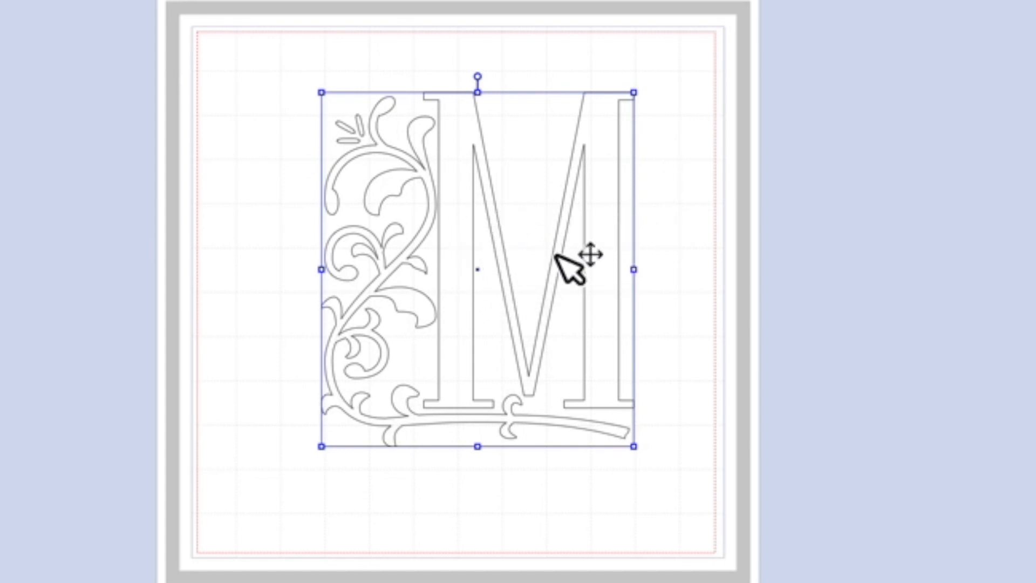
right_click(468, 224)
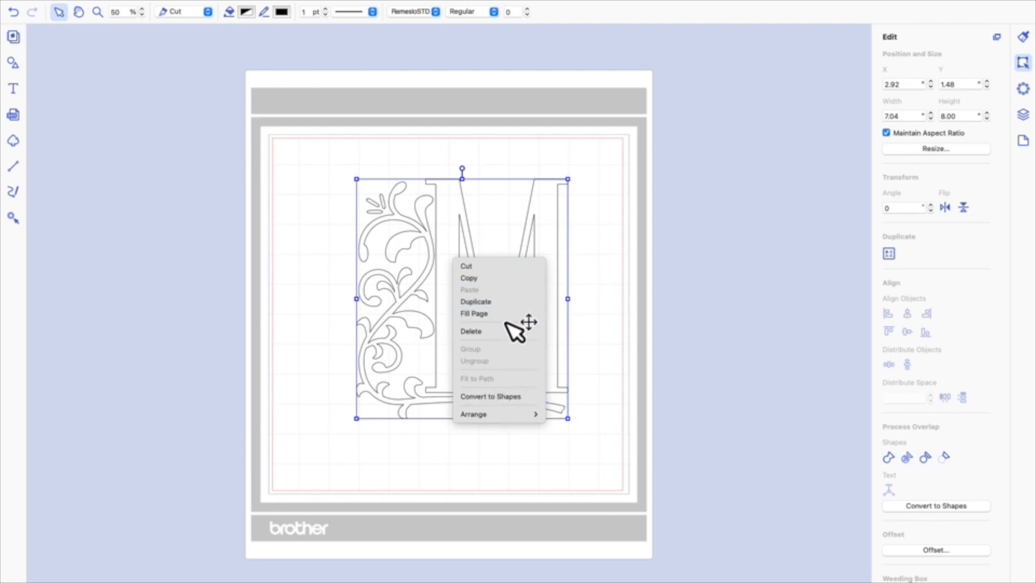
left_click(594, 284)
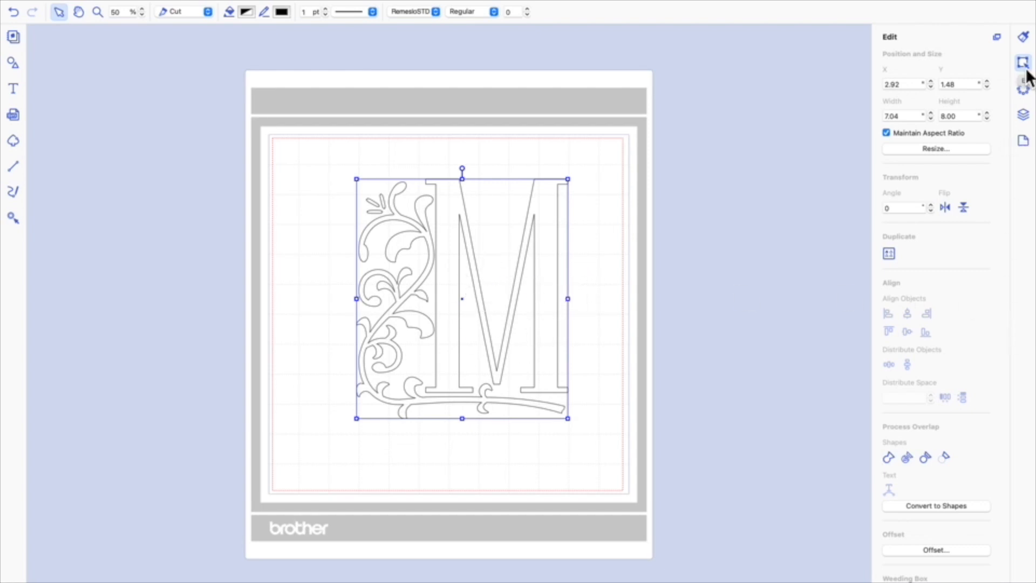
left_click(908, 460)
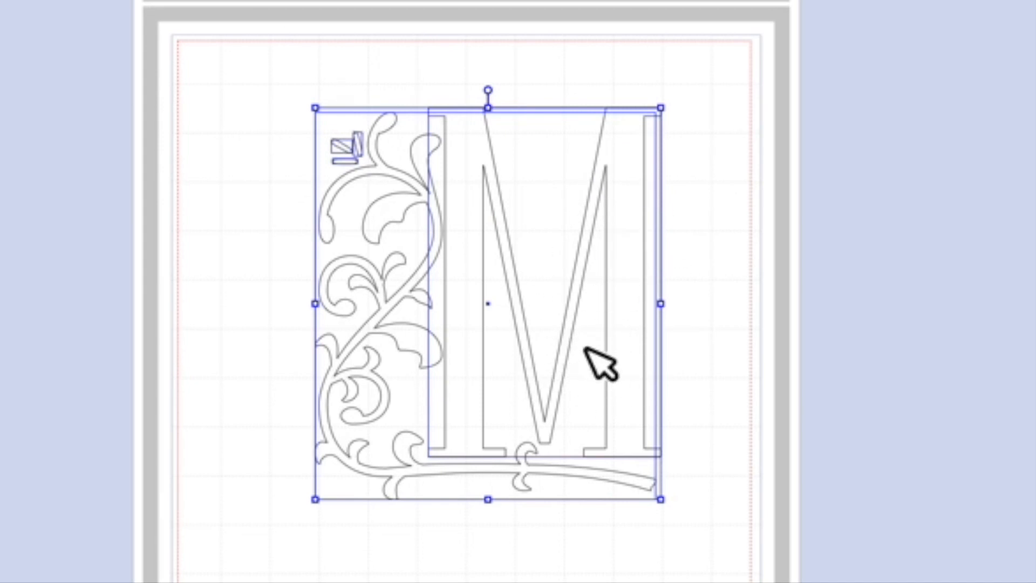
left_click(764, 340)
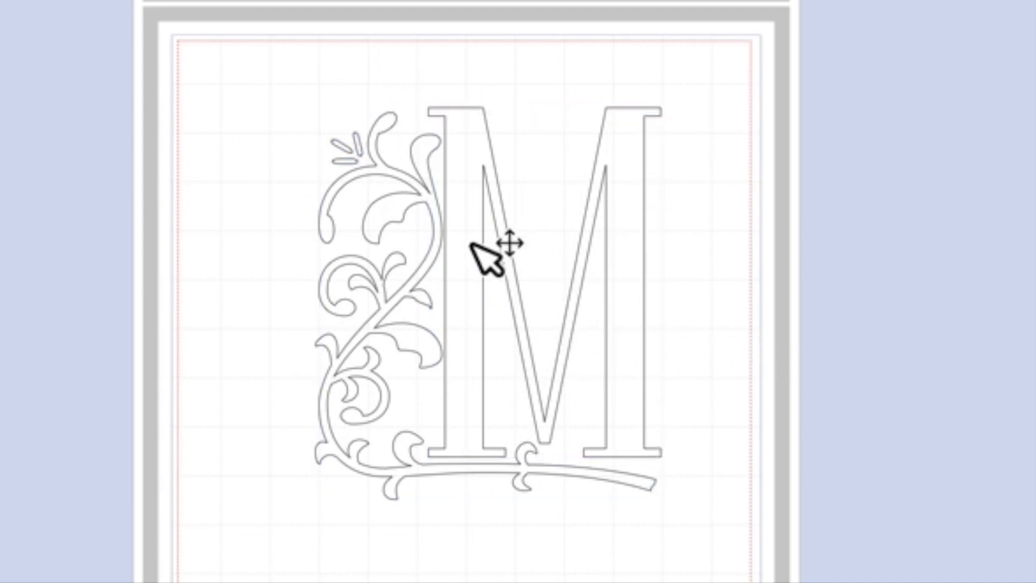
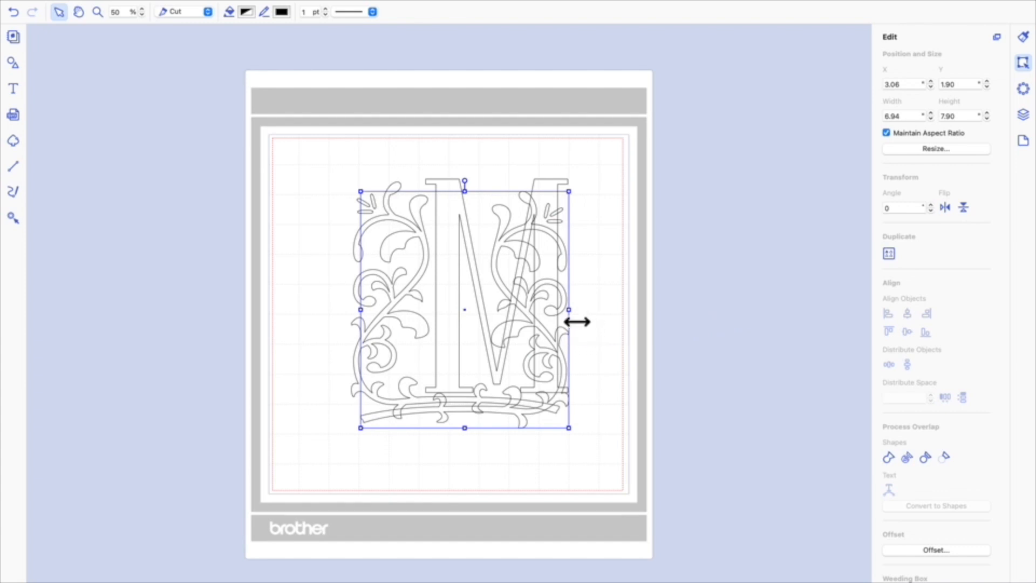
Step: Move the mirrored flourish copy to the right side of the M, at about X 5.37 and Y 1.56 inches
left_click(655, 313)
left_click_drag(567, 313, 799, 313)
left_click(730, 504)
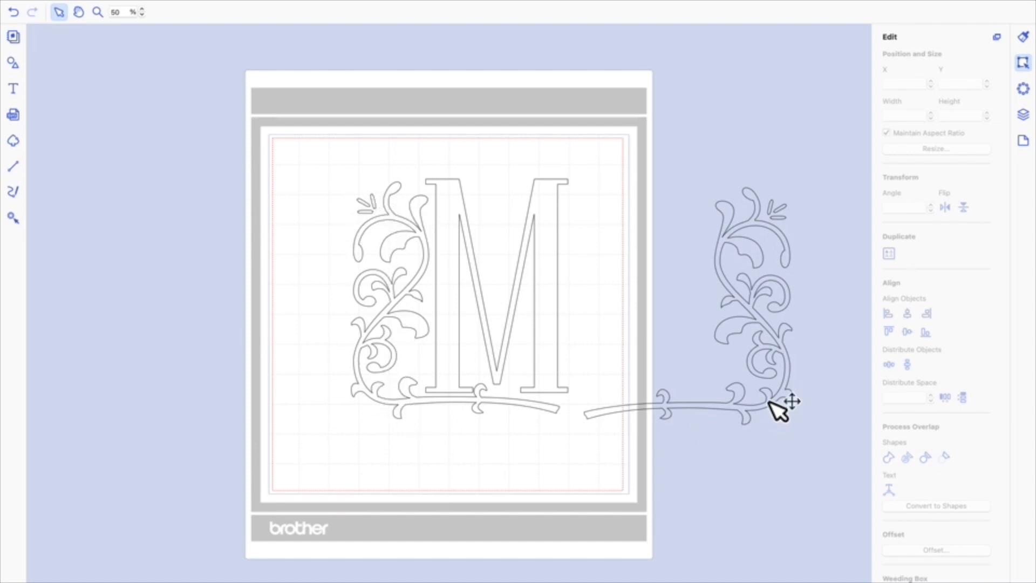
left_click_drag(785, 356, 630, 350)
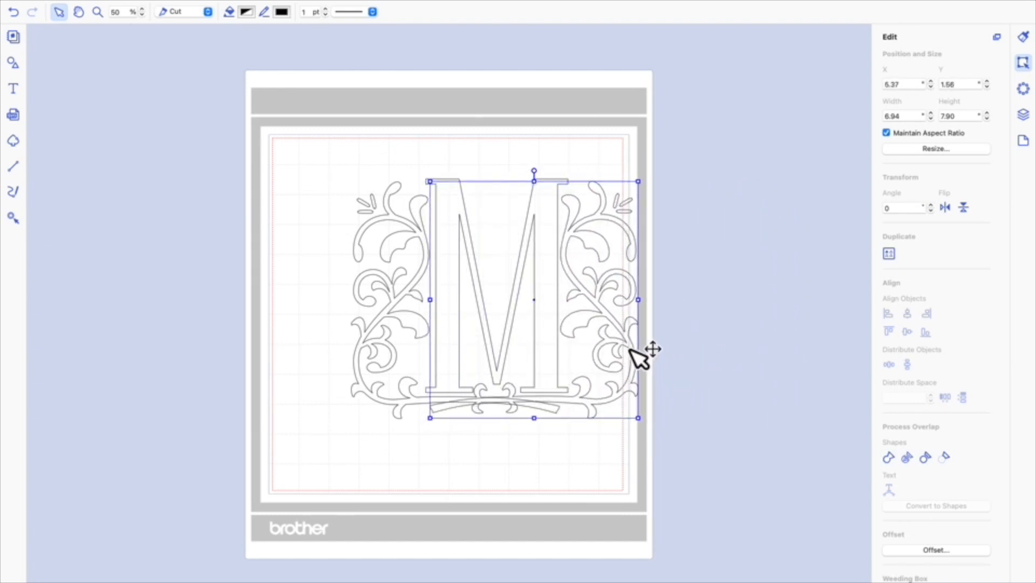
left_click(713, 370)
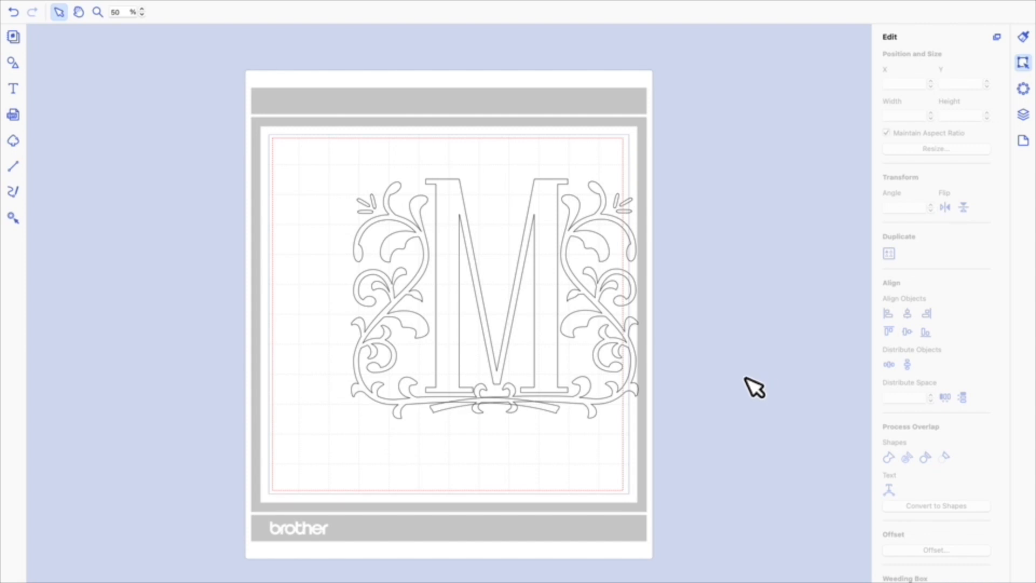
Step: Nudge the right flourish left to about X 5.19 inches so it overlaps the M's right stem
left_click(613, 326)
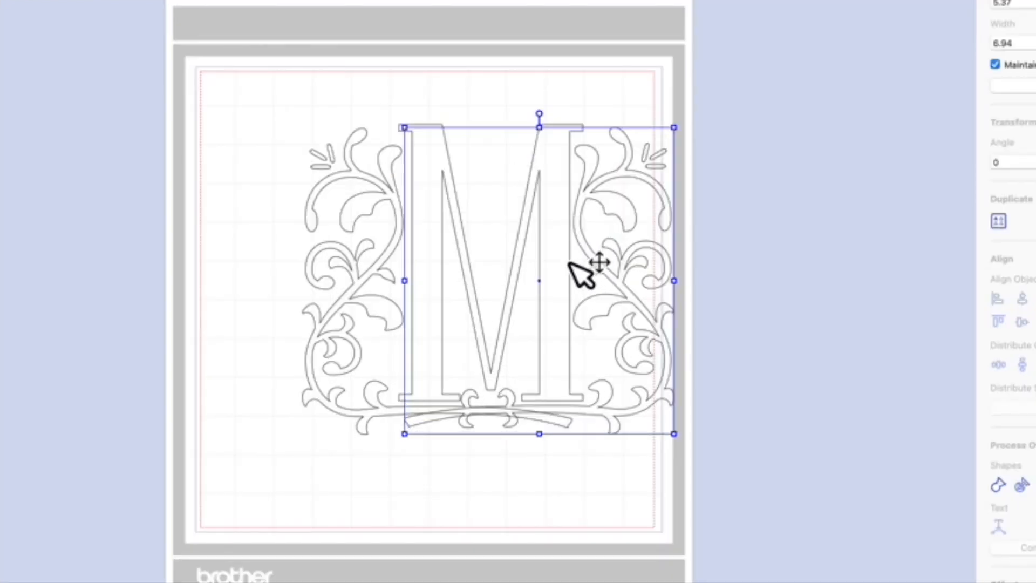
key("Left")
key("Left")
key("Left")
key("Left")
key("Left")
key("Left")
key("Left")
key("Left")
key("Left")
key("Left")
key("Left")
key("Left")
key("Left")
key("Left")
key("Left")
key("Left")
key("Left")
key("Left")
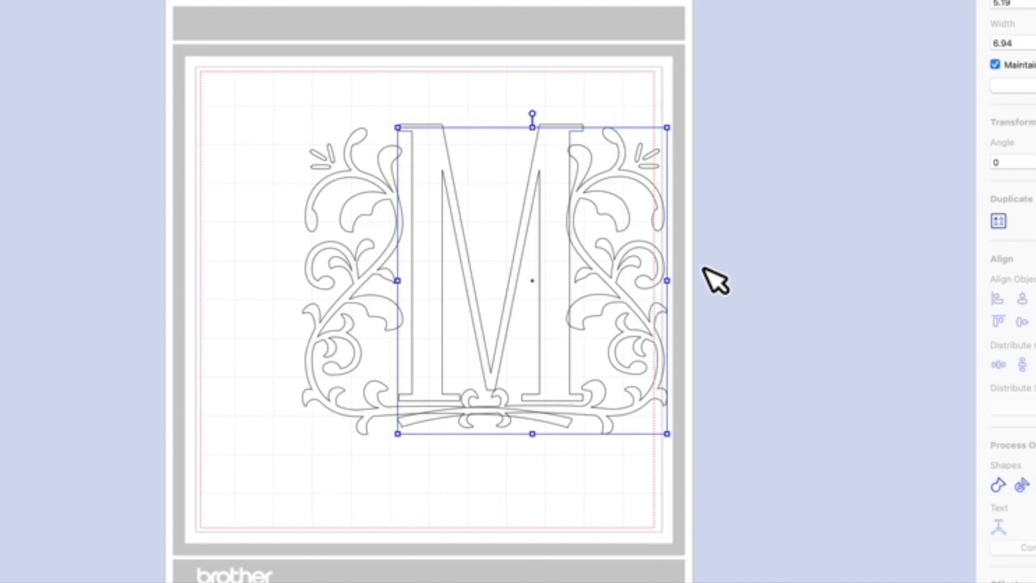
scroll(601, 204, "up", 1)
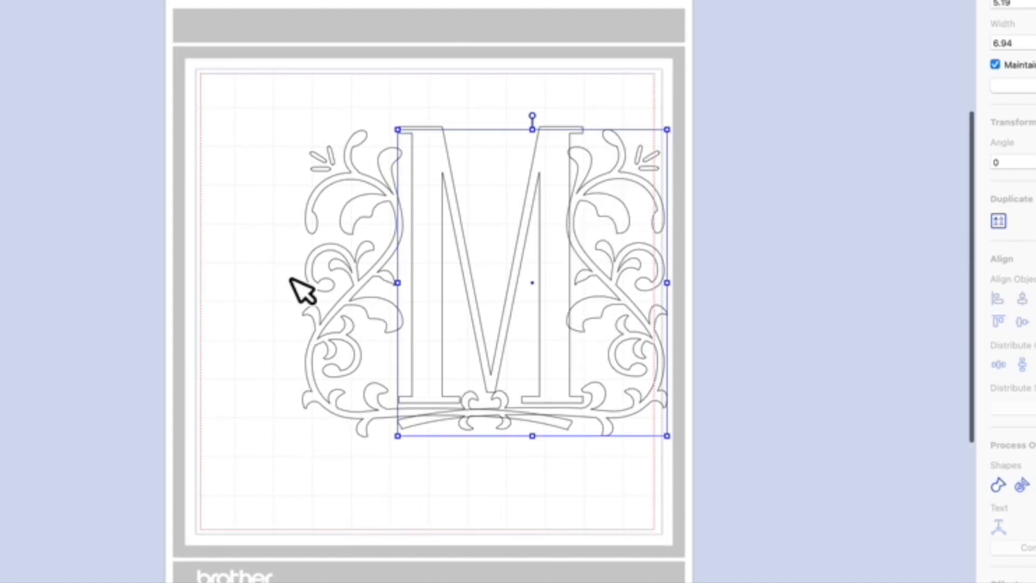
Step: Nudge the left flourish right to about X 3.08 inches so it overlaps the M's left stem
left_click(364, 186)
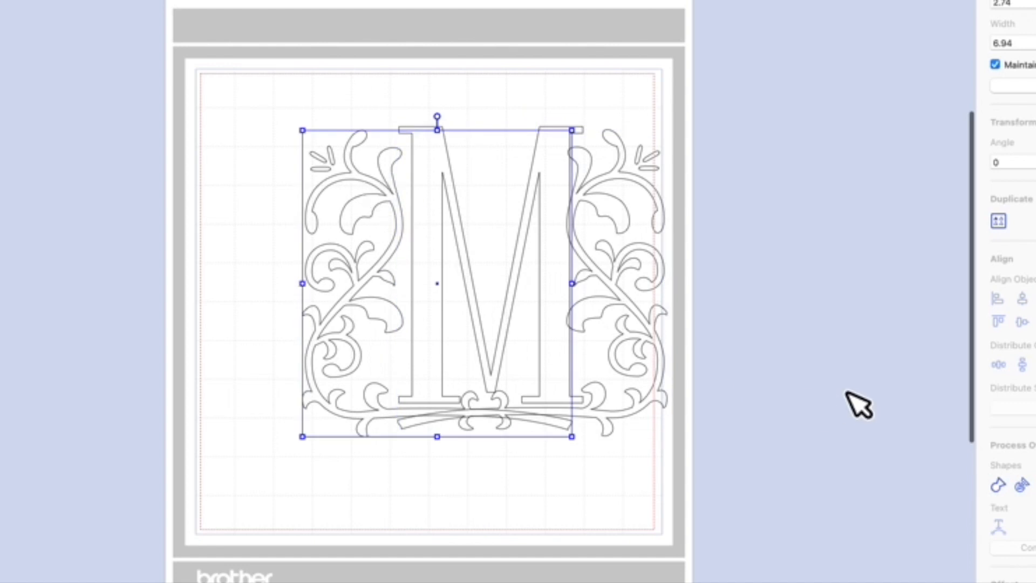
key("Right")
key("Right")
key("Right")
key("Right")
key("Right")
key("Right")
key("Right")
key("Right")
key("Right")
key("Right")
key("Right")
key("Right")
key("Right")
key("Right")
key("Right")
key("Right")
key("Right")
key("Right")
key("Right")
key("Right")
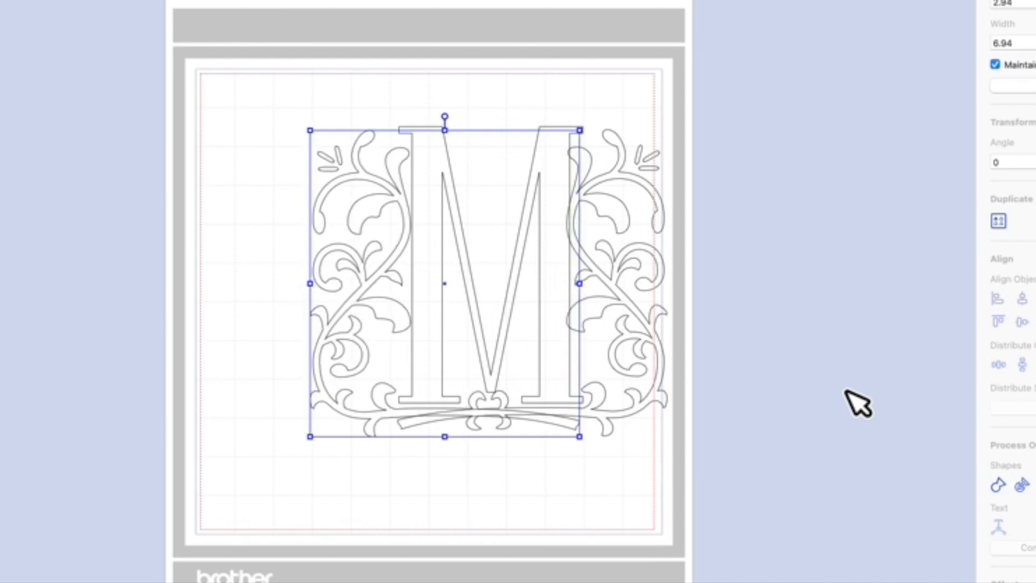
key("Right")
key("Right")
key("Right")
key("Right")
key("Right")
key("Right")
key("Right")
key("Right")
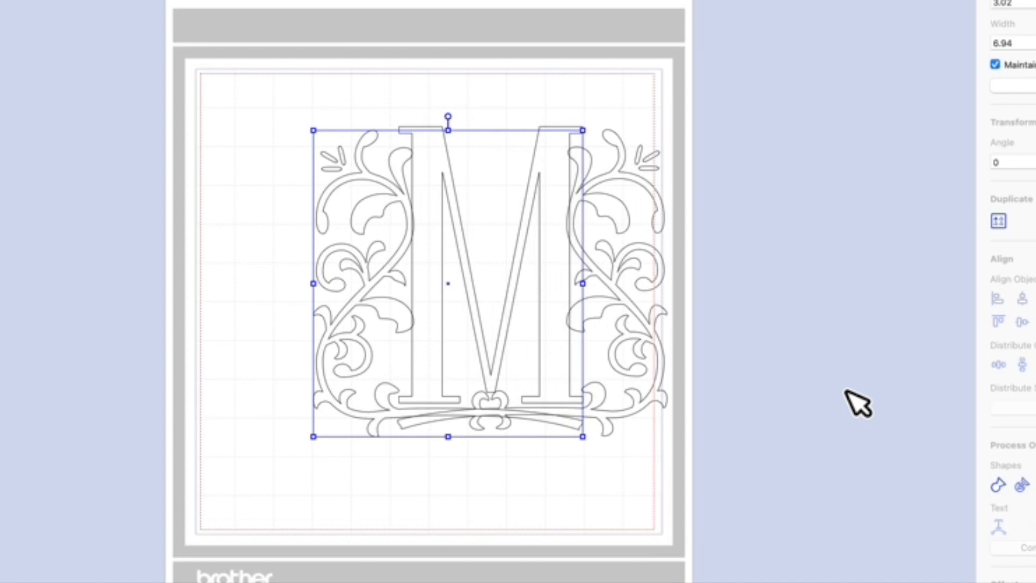
key("Right")
key("Right")
key("Right")
key("Right")
key("Right")
key("Right")
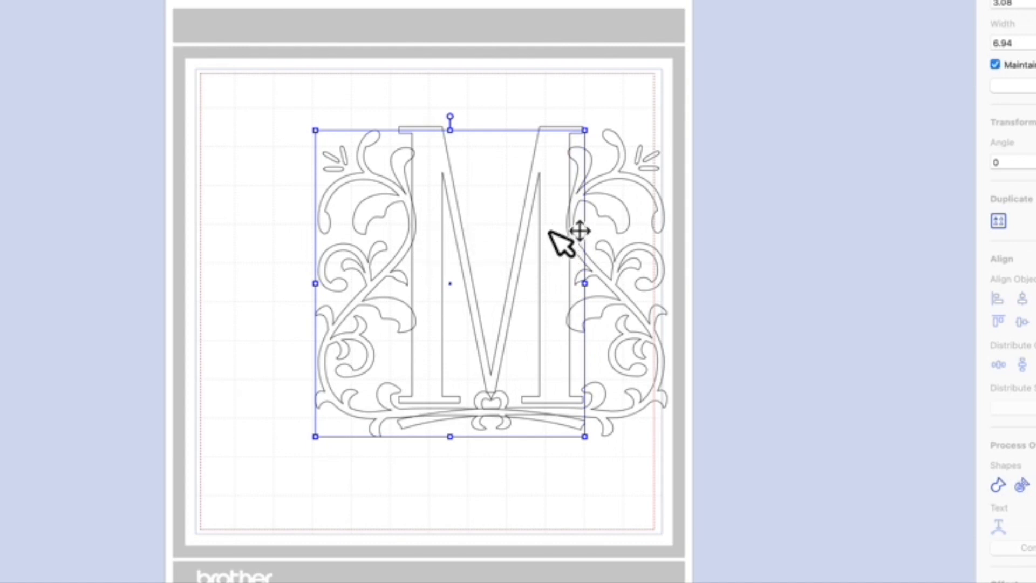
Step: Try to align the M and both flourishes together by their vertical middle
left_click(261, 88)
left_click_drag(214, 85, 731, 514)
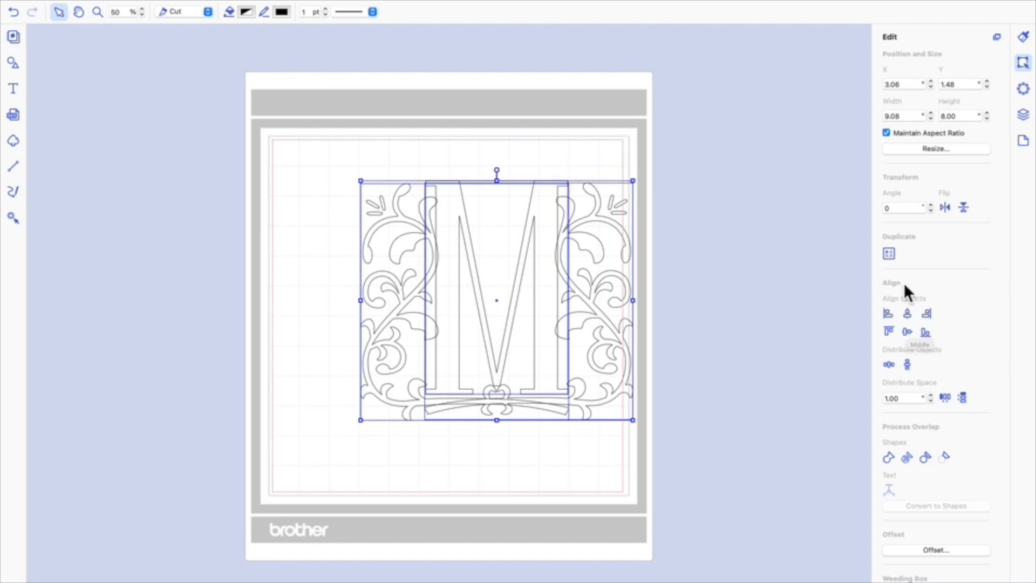
left_click(908, 333)
left_click(772, 306)
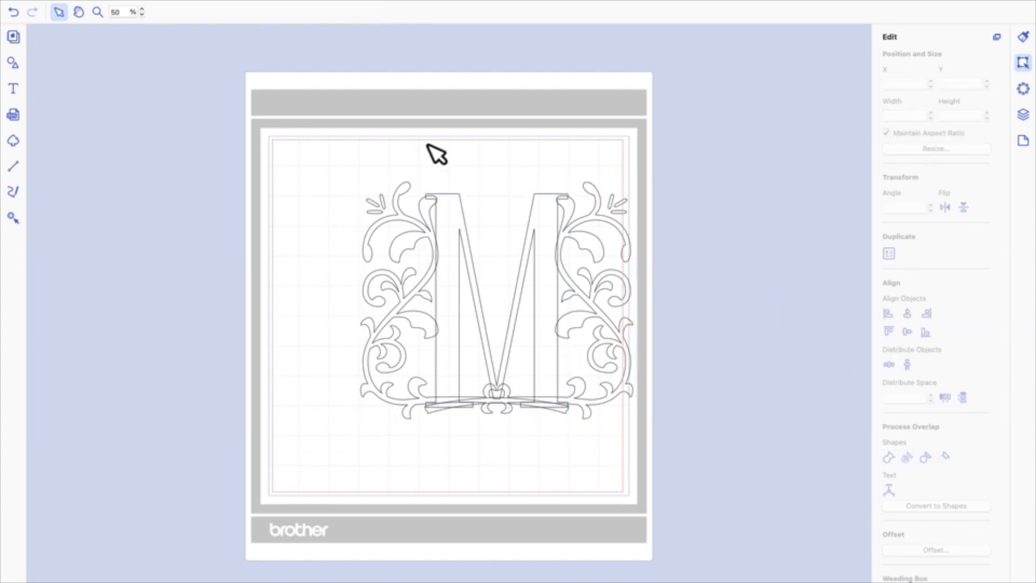
left_click(17, 14)
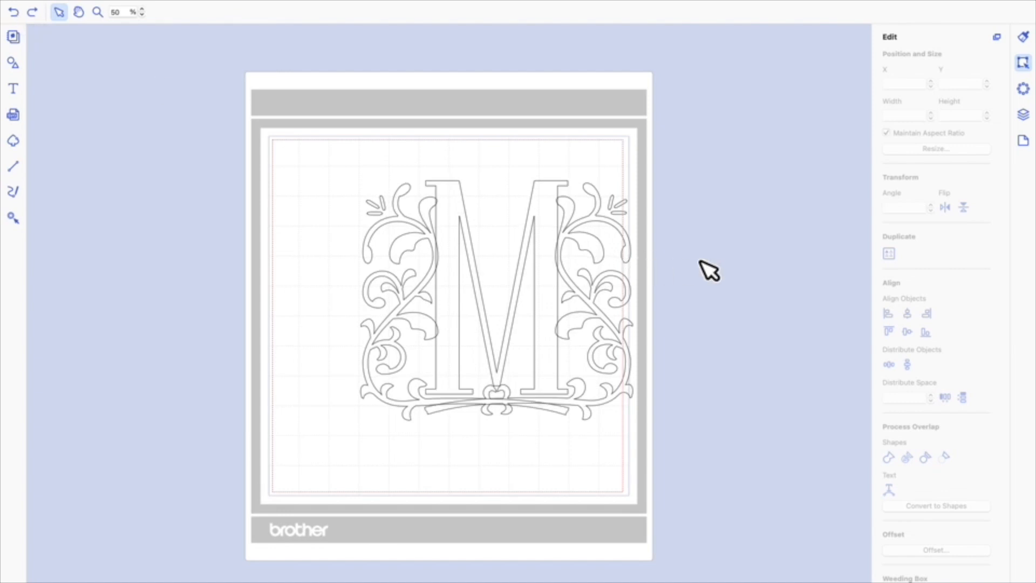
Step: Align only the left and right flourishes with each other by their vertical middle
left_click(402, 234)
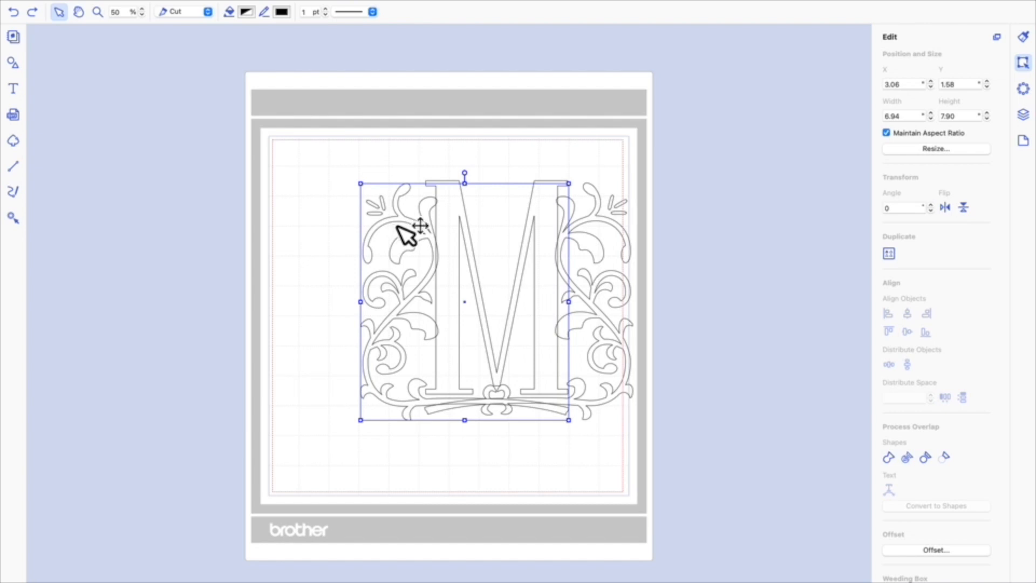
left_click(603, 223, "shift")
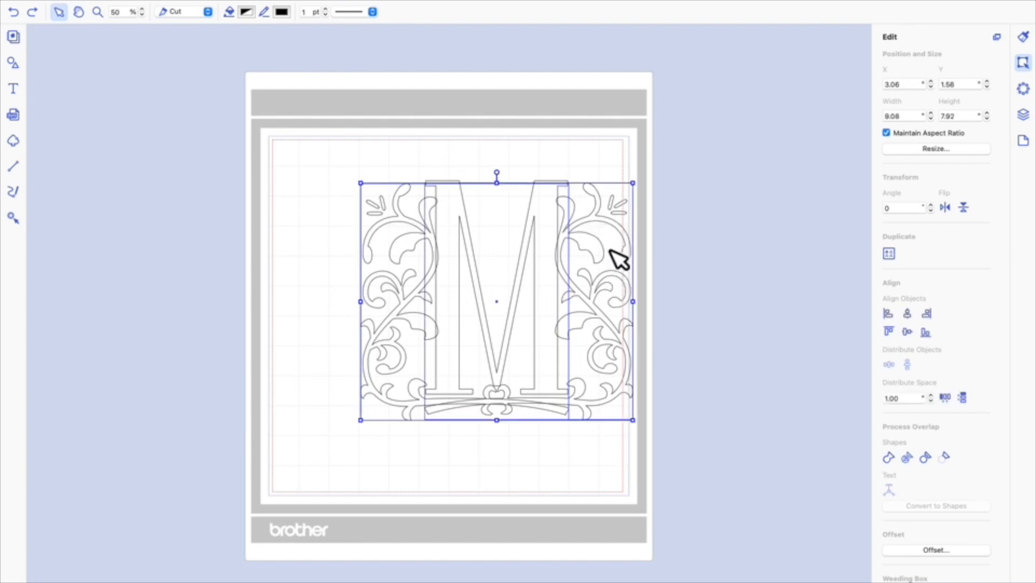
left_click(909, 333)
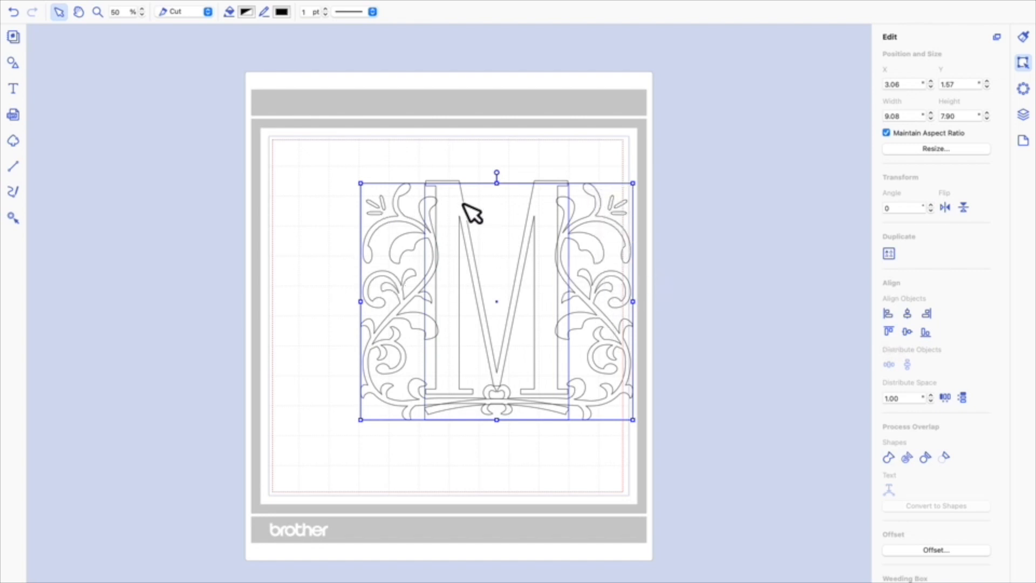
left_click(742, 279)
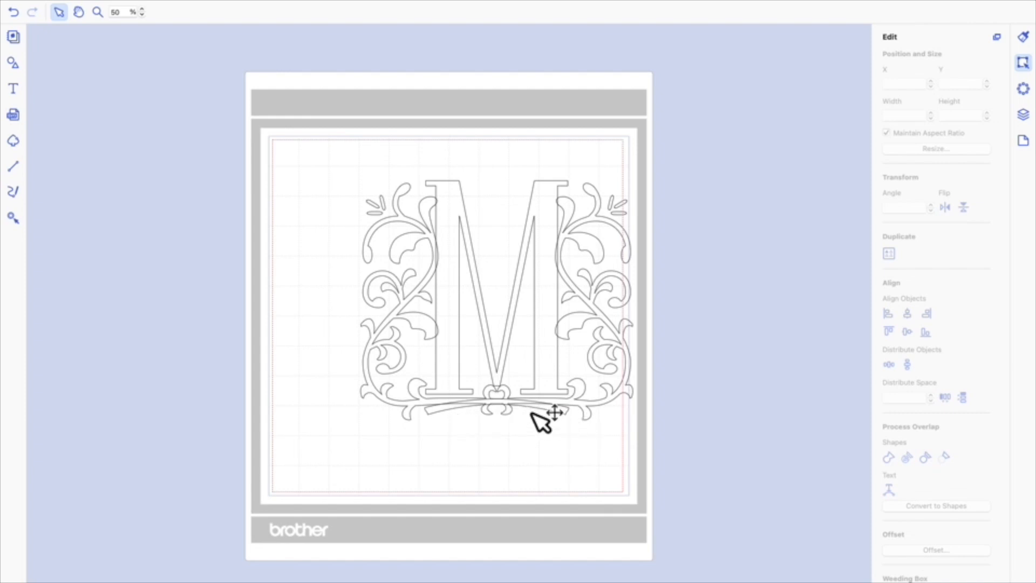
Step: Try to weld the M and both flourishes into one merged outline
left_click_drag(298, 147, 693, 482)
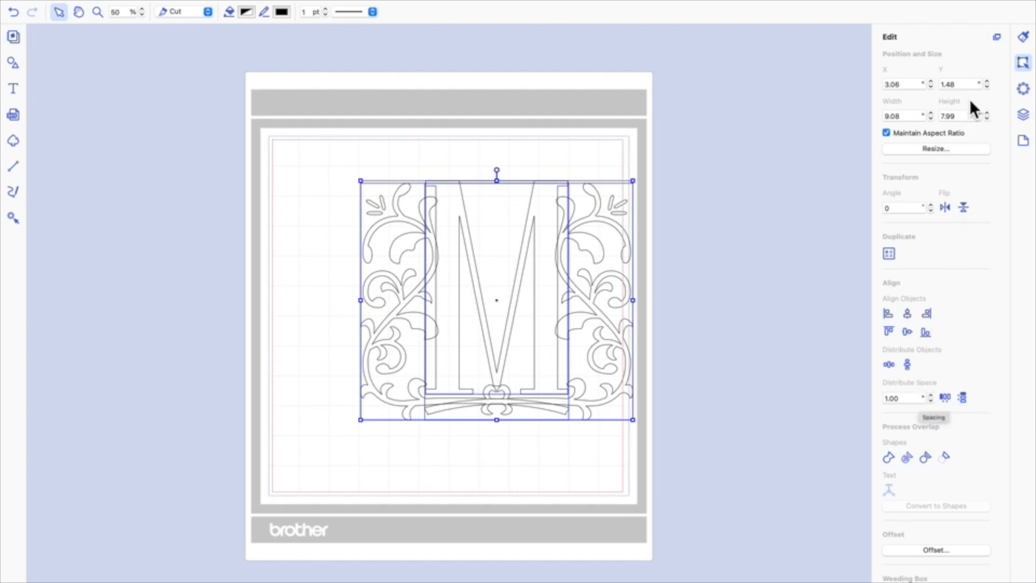
left_click(890, 462)
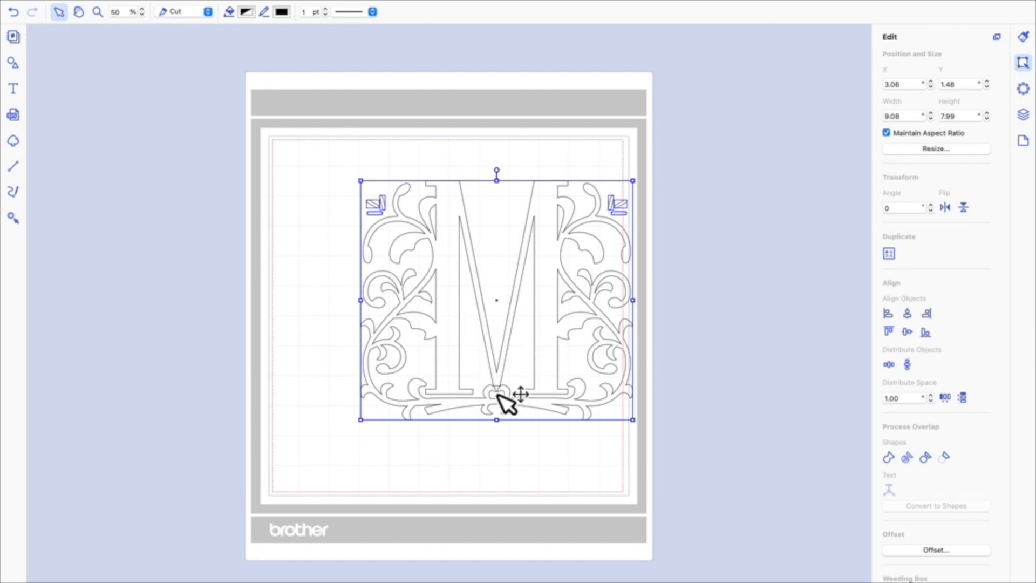
left_click(19, 18)
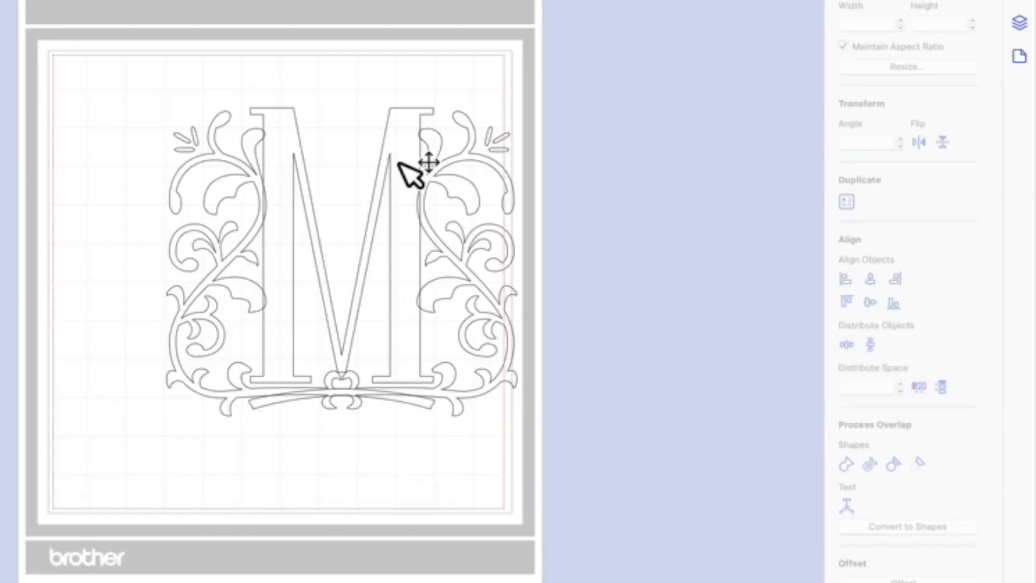
Step: Nudge the M slightly downward so its base overlaps the joined flourish at the bottom centre
left_click(542, 222)
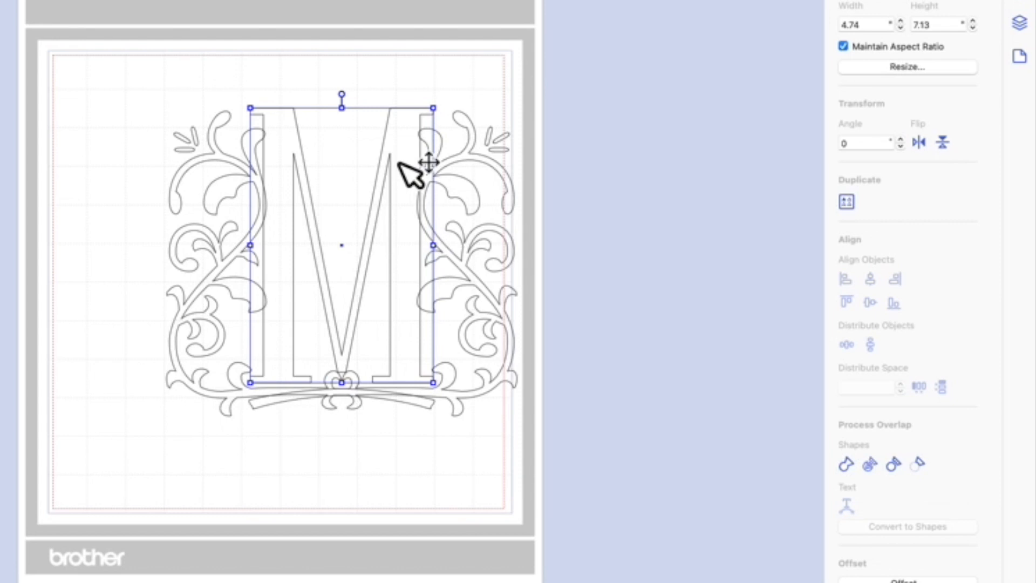
key("Down")
key("Down")
key("Down")
key("Down")
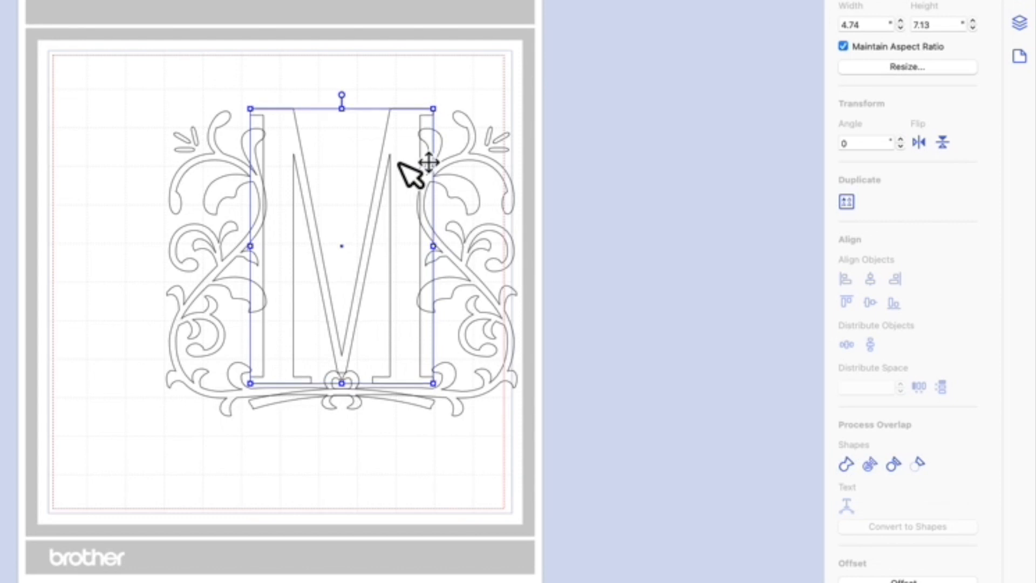
key("Down")
key("Down")
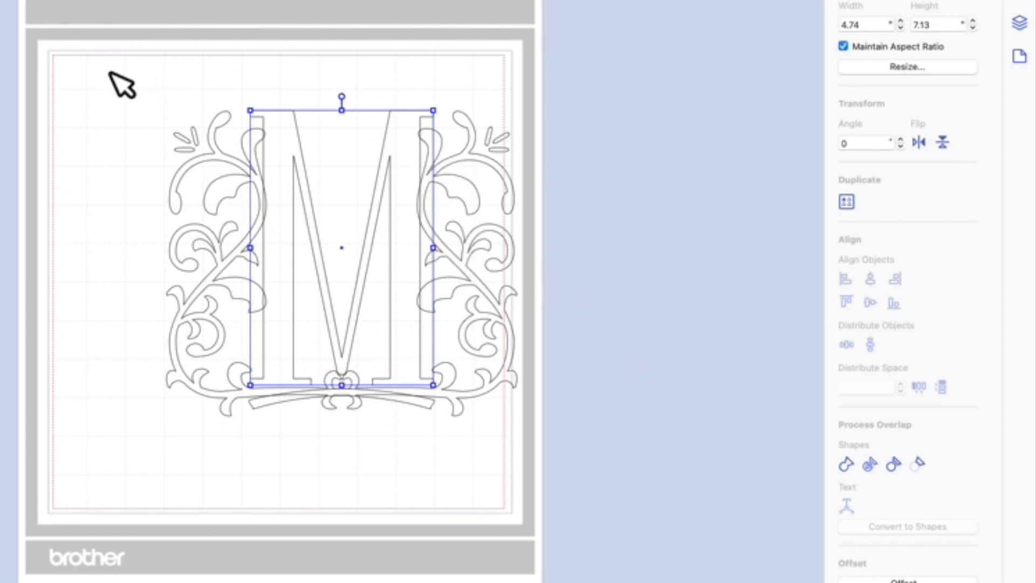
Step: Weld the M and both flourishes into one outline and move the design up and left inside the mat's cutting area
left_click(120, 86)
left_click_drag(63, 58, 643, 527)
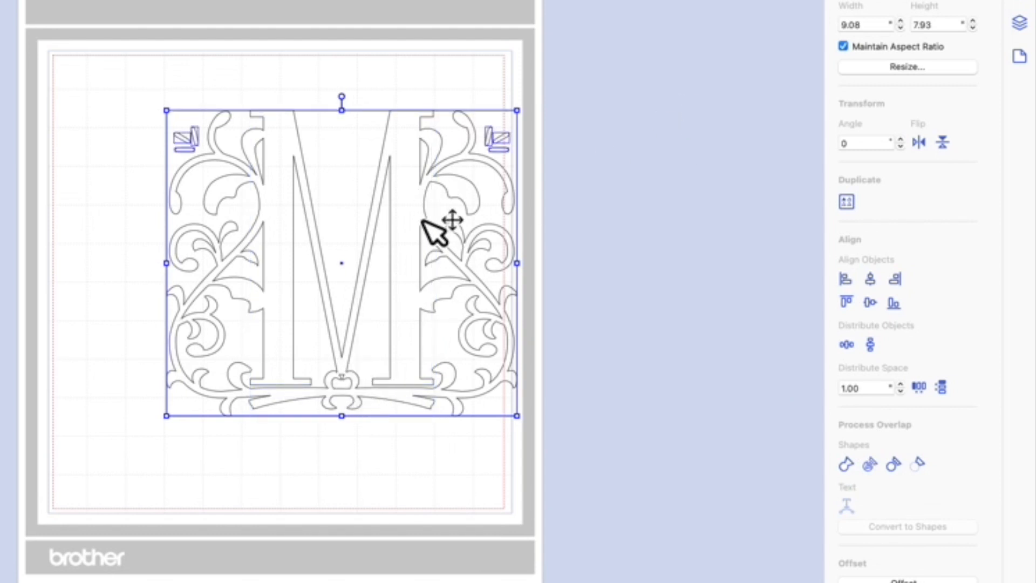
left_click_drag(428, 206, 347, 175)
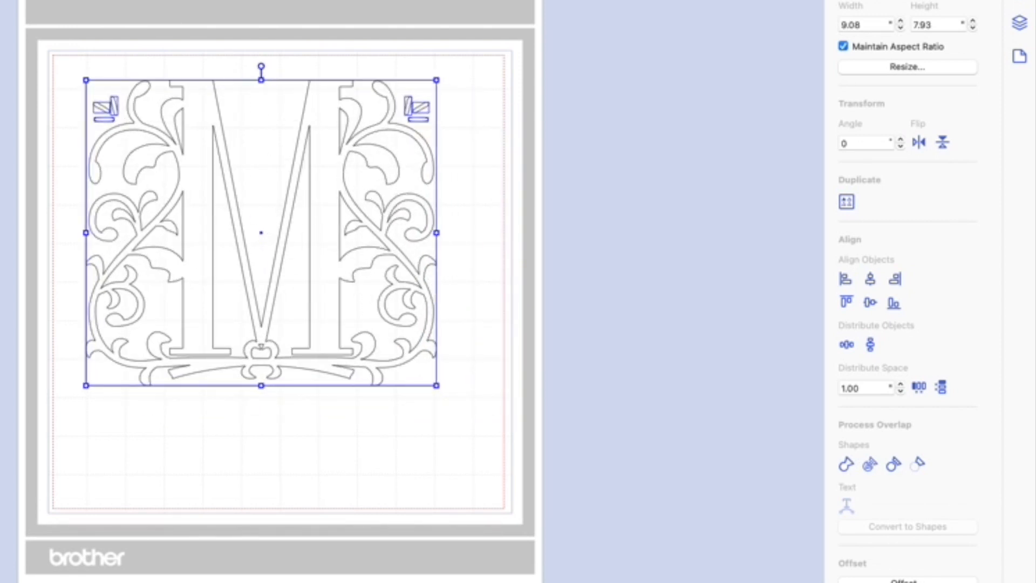
Step: Fill the whole monogram with black (Licorice) and deselect it
left_click(646, 135)
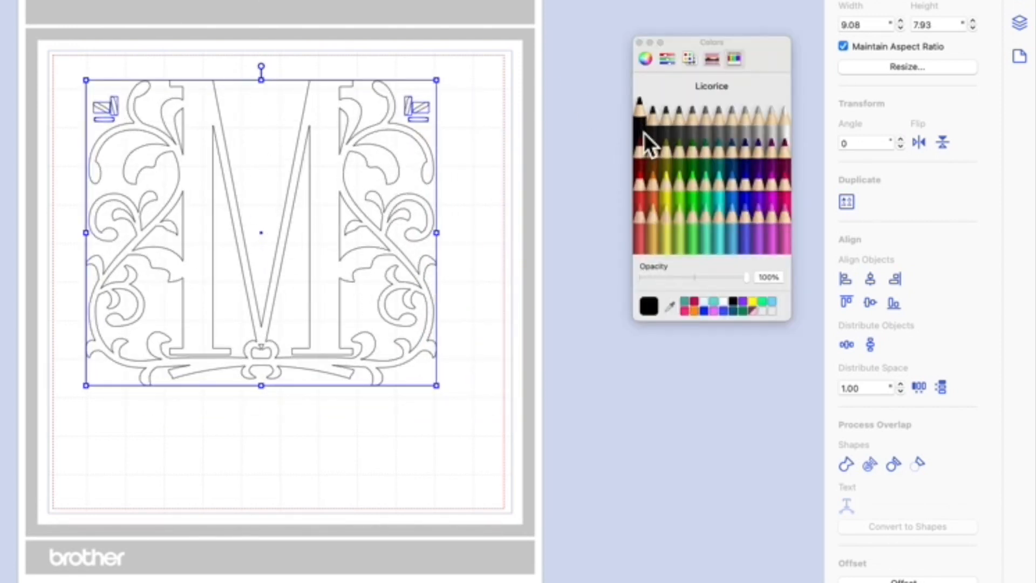
left_click(640, 43)
left_click(578, 137)
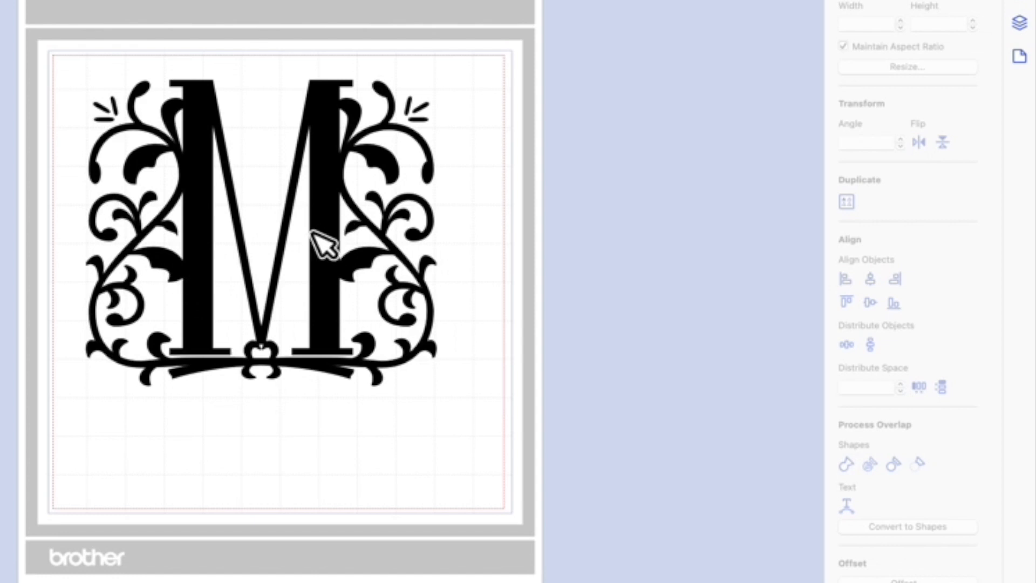
Step: Try moving the welded M without its loose accent strokes, and undo the move
left_click(336, 243)
left_click_drag(335, 243, 363, 250)
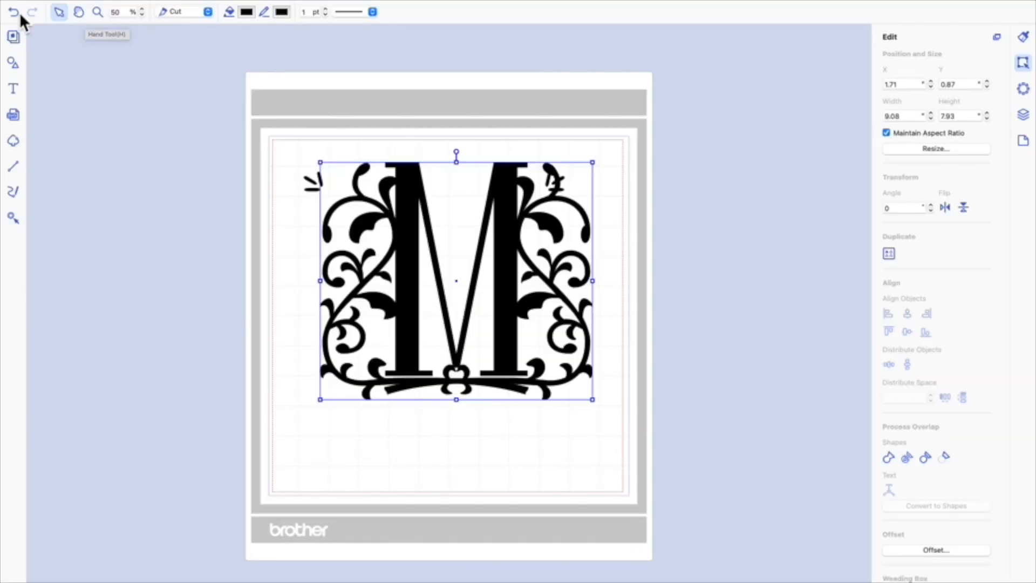
left_click(14, 12)
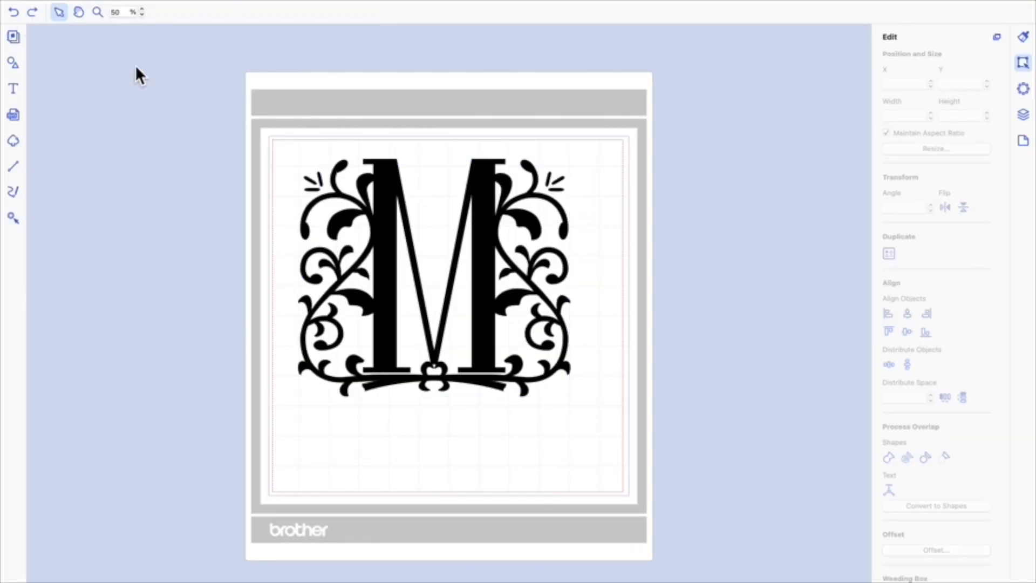
left_click(561, 186)
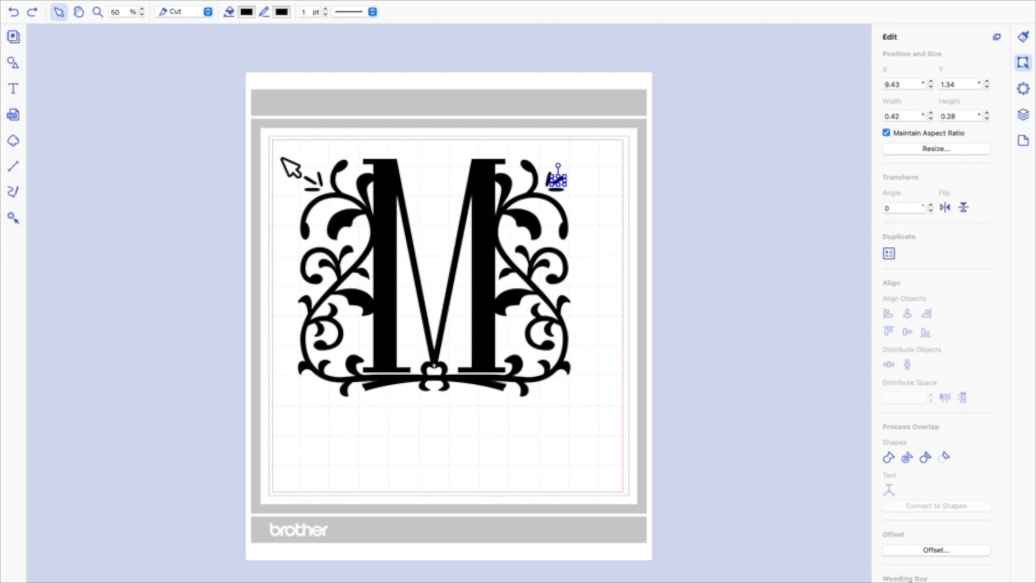
left_click(265, 162)
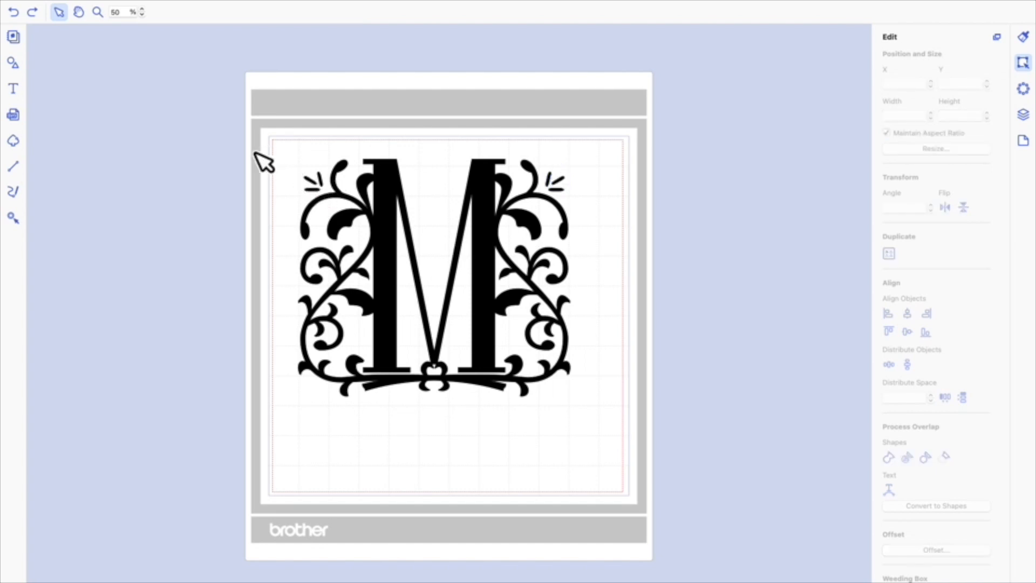
Step: Group the M with all its accent strokes and move the group to about X 1.38, Y 1.13 inches
left_click(496, 236)
left_click_drag(229, 117, 630, 465)
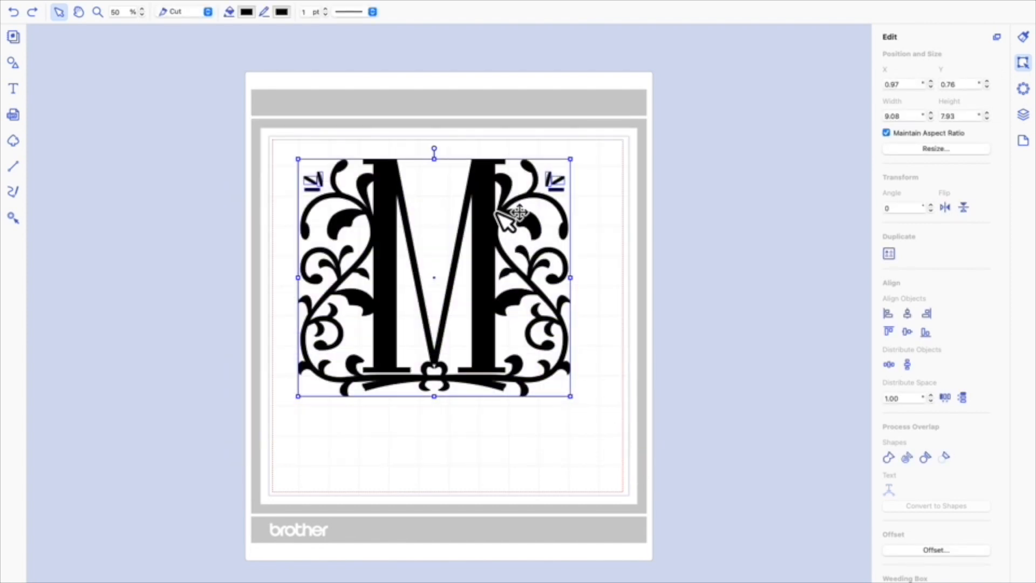
right_click(488, 205)
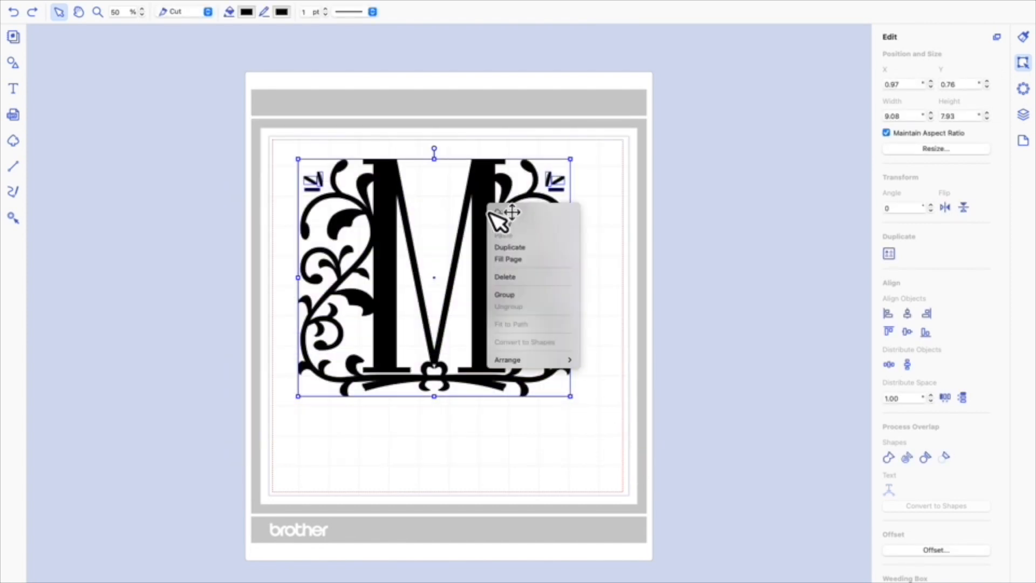
left_click(528, 296)
left_click_drag(486, 266, 504, 283)
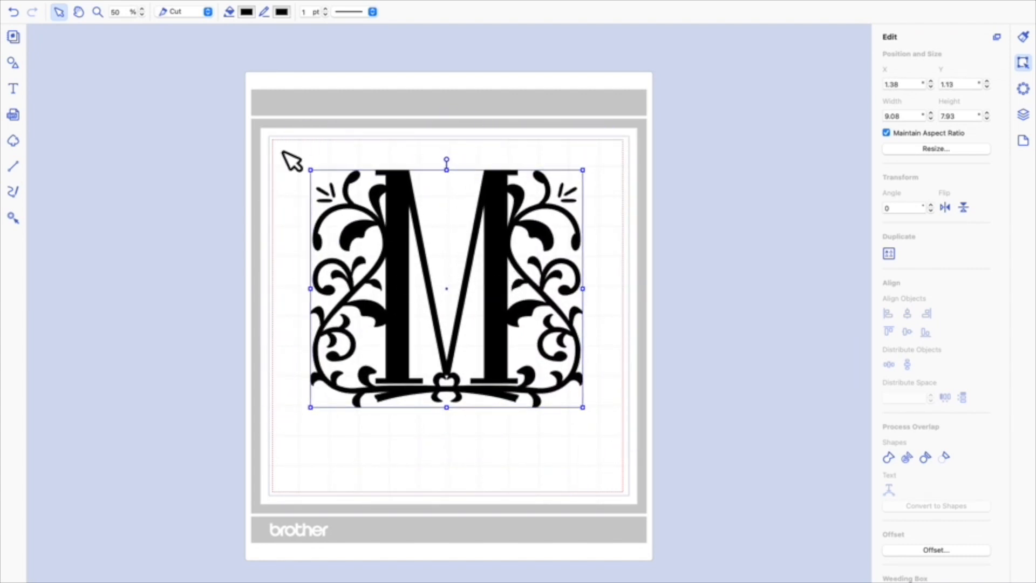
Step: Add a square and reshape it into a horizontal bar about 10.95 by 0.55 inches across the monogram's middle
left_click(16, 66)
left_click_drag(103, 86, 245, 136)
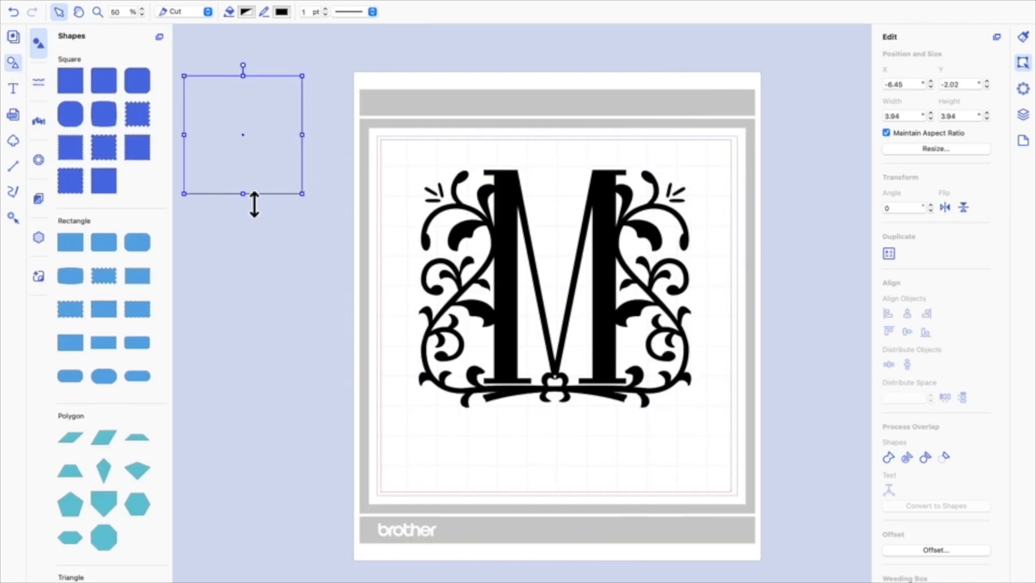
left_click_drag(254, 205, 257, 117)
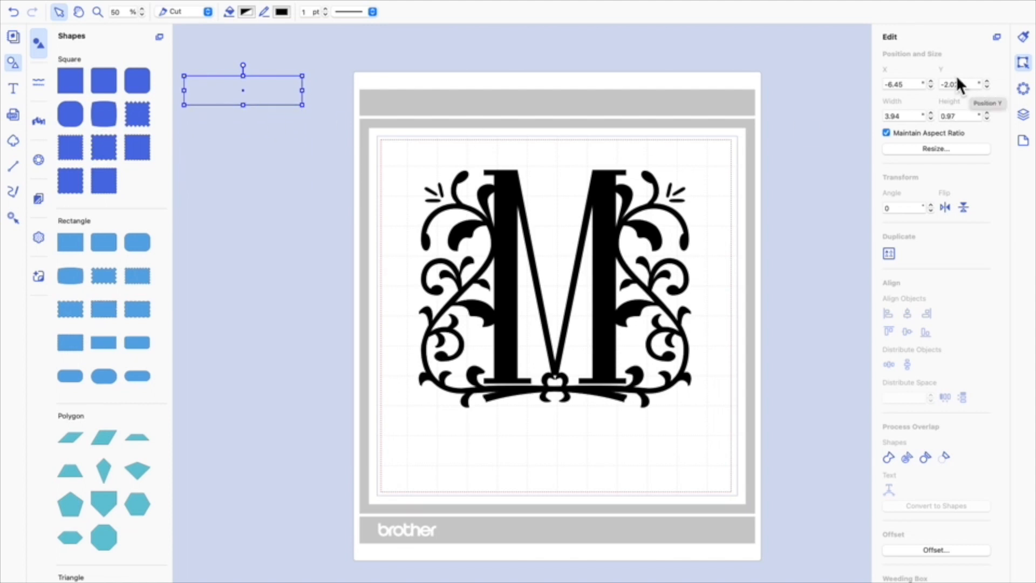
left_click_drag(254, 106, 259, 105)
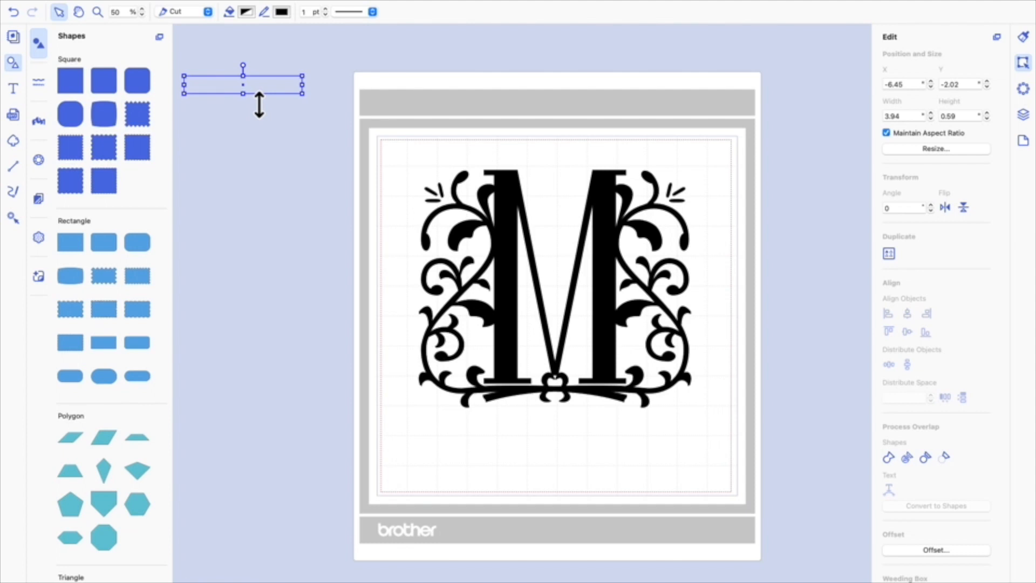
left_click_drag(259, 105, 664, 290)
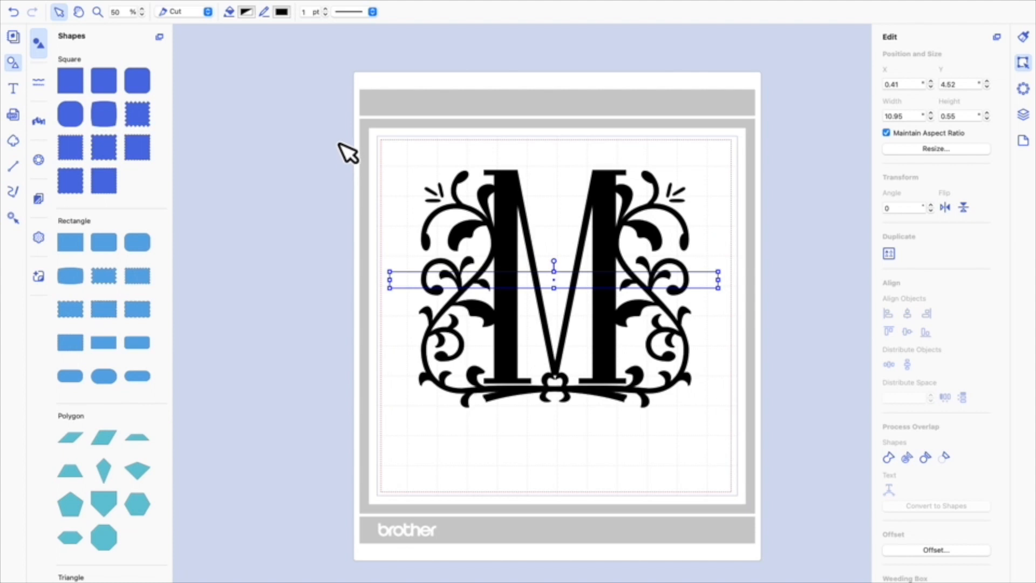
Step: Align the bar and the grouped monogram by their horizontal and vertical centres
left_click_drag(335, 138, 478, 183)
left_click_drag(602, 241, 768, 462)
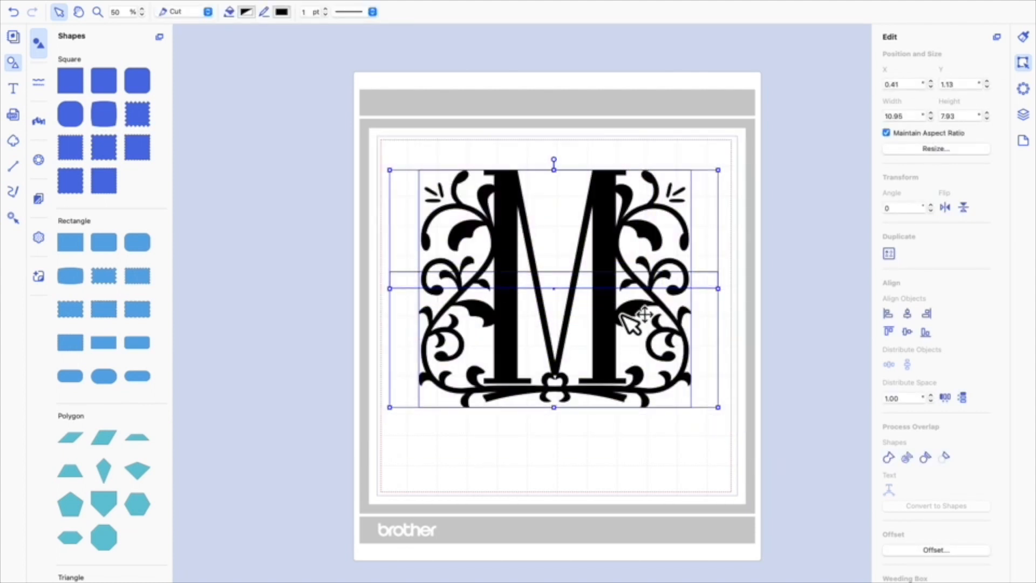
left_click(908, 333)
left_click(910, 332)
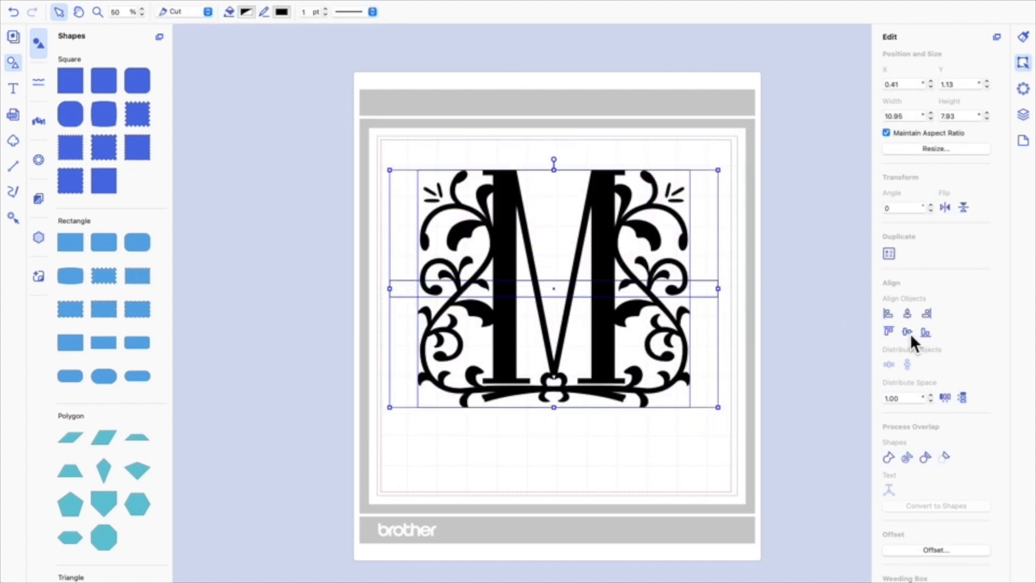
left_click(808, 233)
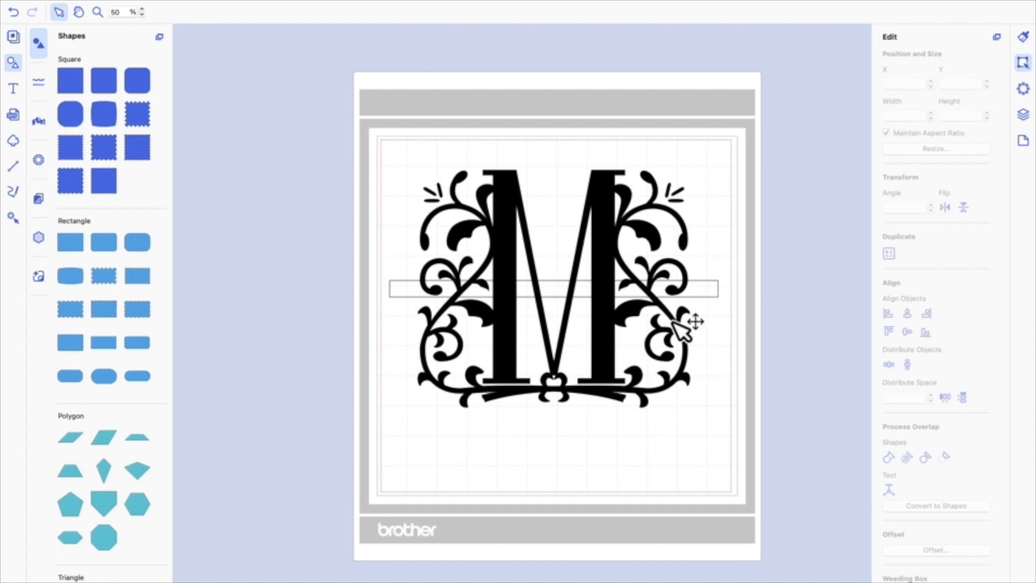
Step: Fill the horizontal bar with red
left_click(703, 297)
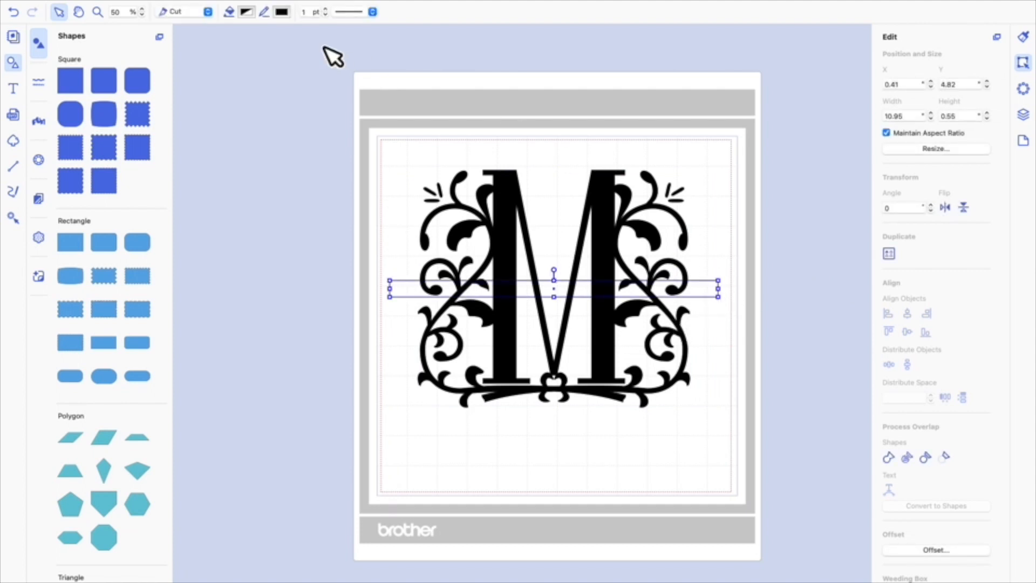
left_click(247, 11)
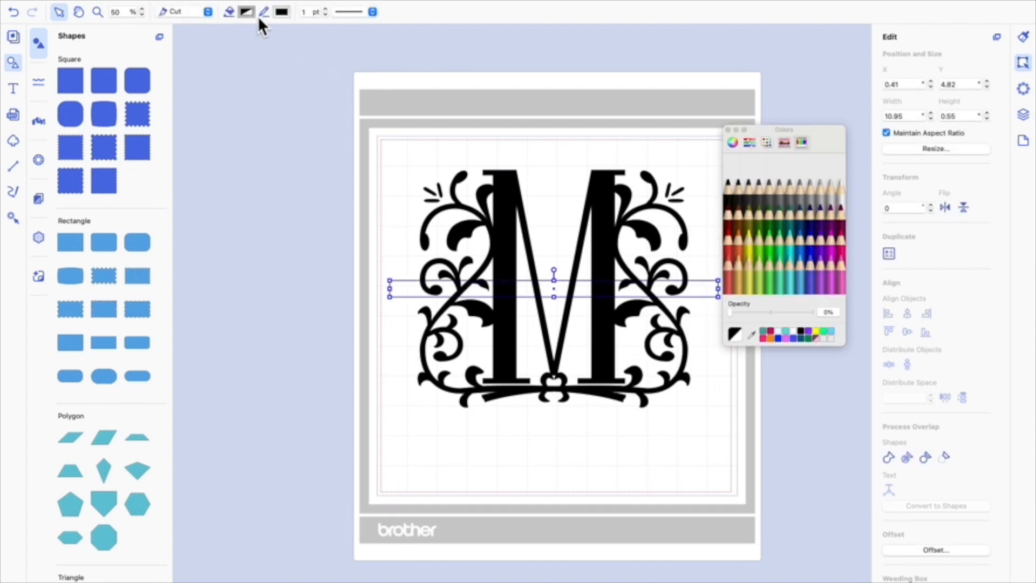
left_click(733, 248)
left_click(728, 130)
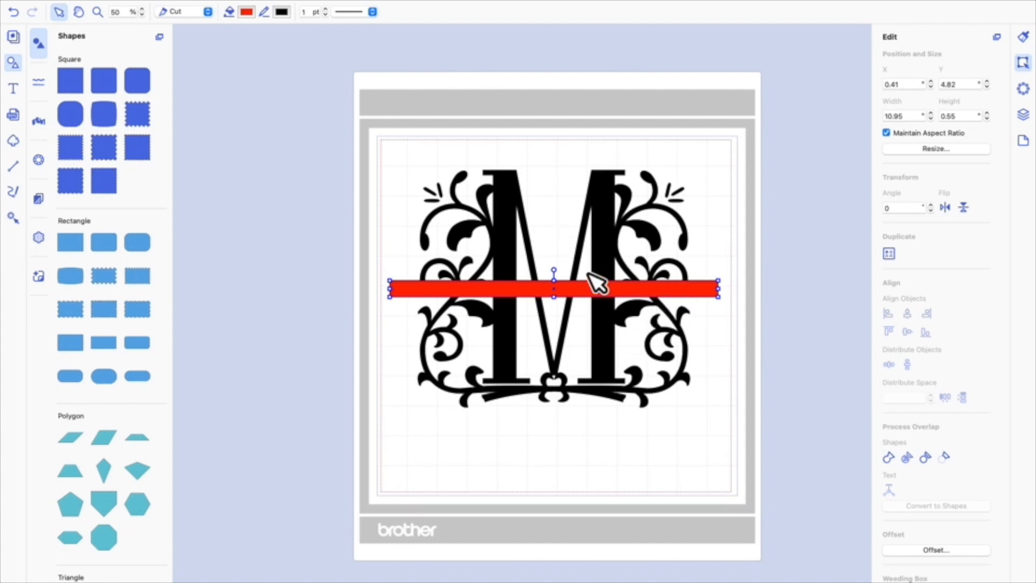
Step: Duplicate the red bar and place the copy above the mat at about X 4.84, Y -3.43 inches
left_click_drag(345, 132, 747, 440)
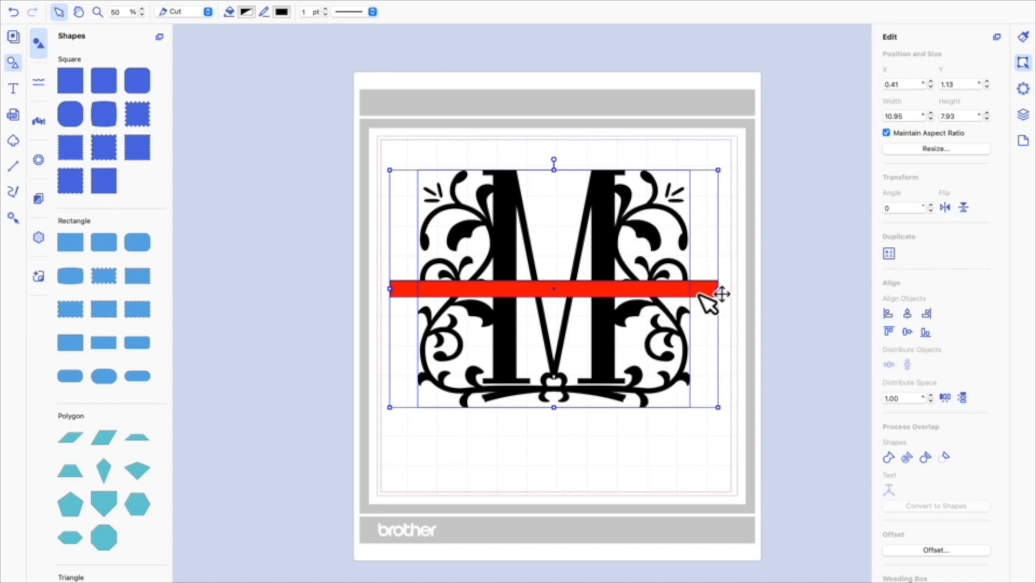
left_click(812, 296)
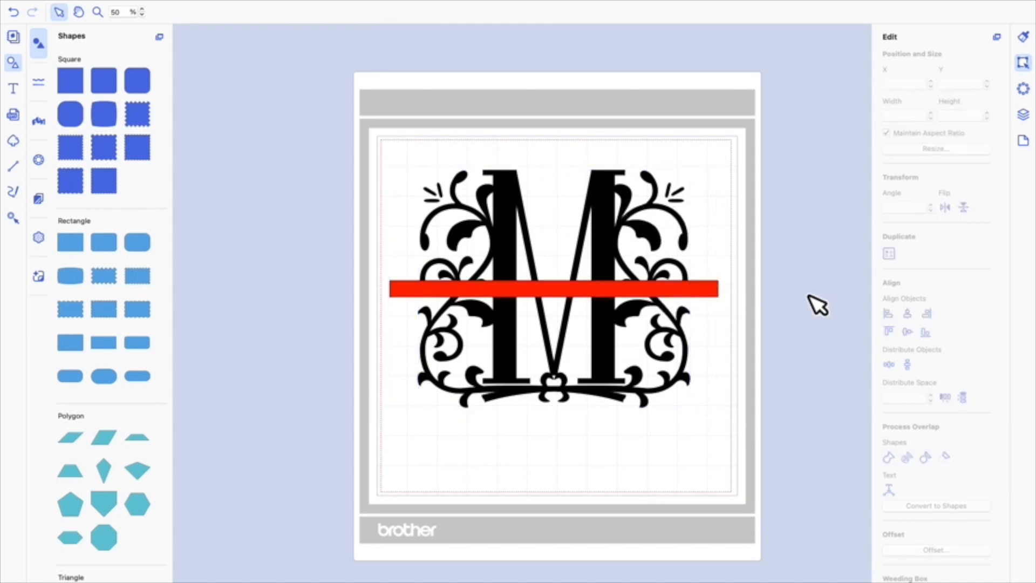
left_click(704, 293)
right_click(704, 295)
left_click(748, 330)
left_click_drag(721, 318, 846, 59)
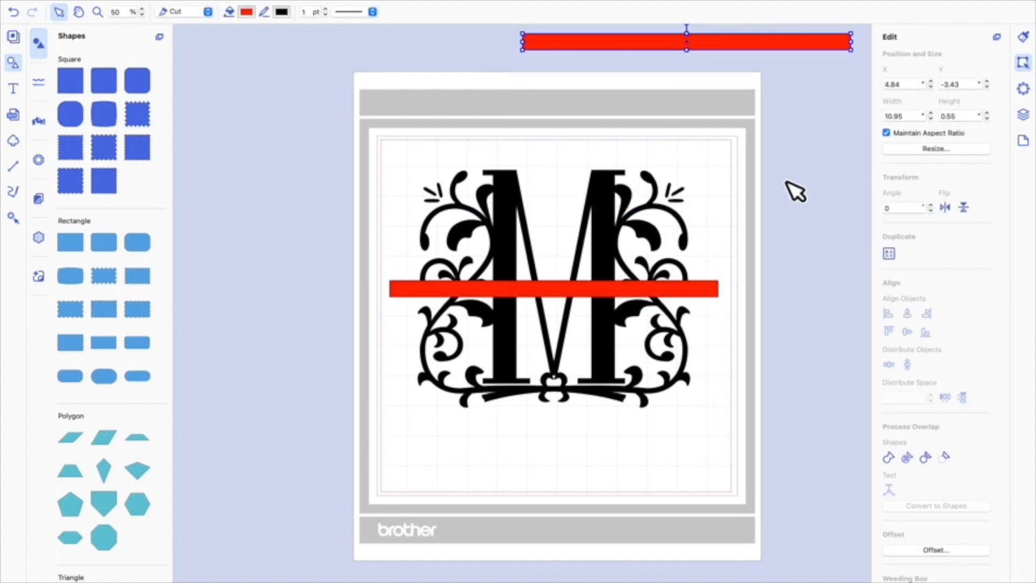
Step: Try to cut the red bar's shape out of the grouped monogram, and undo the cut
left_click_drag(347, 122, 768, 478)
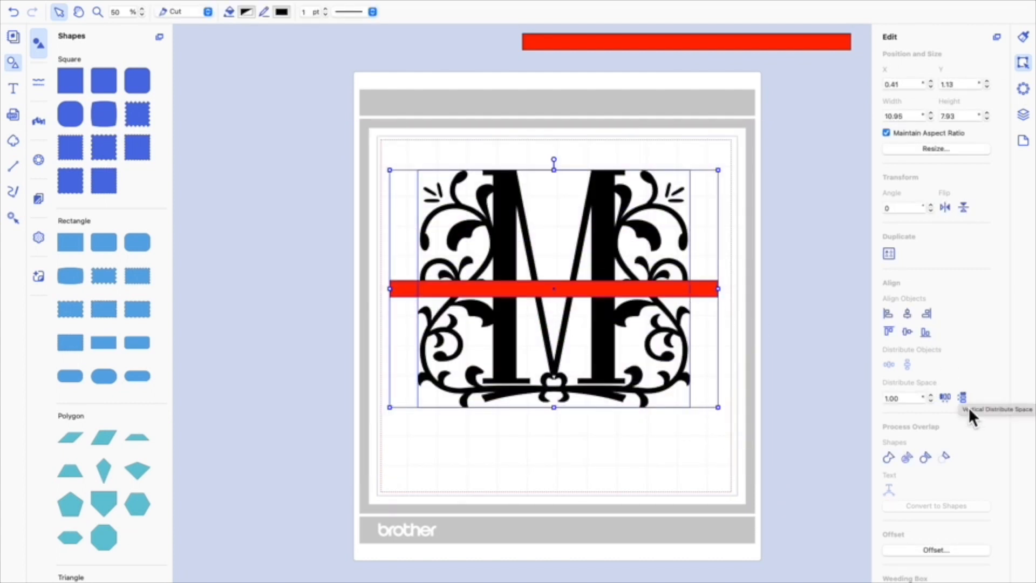
left_click(946, 458)
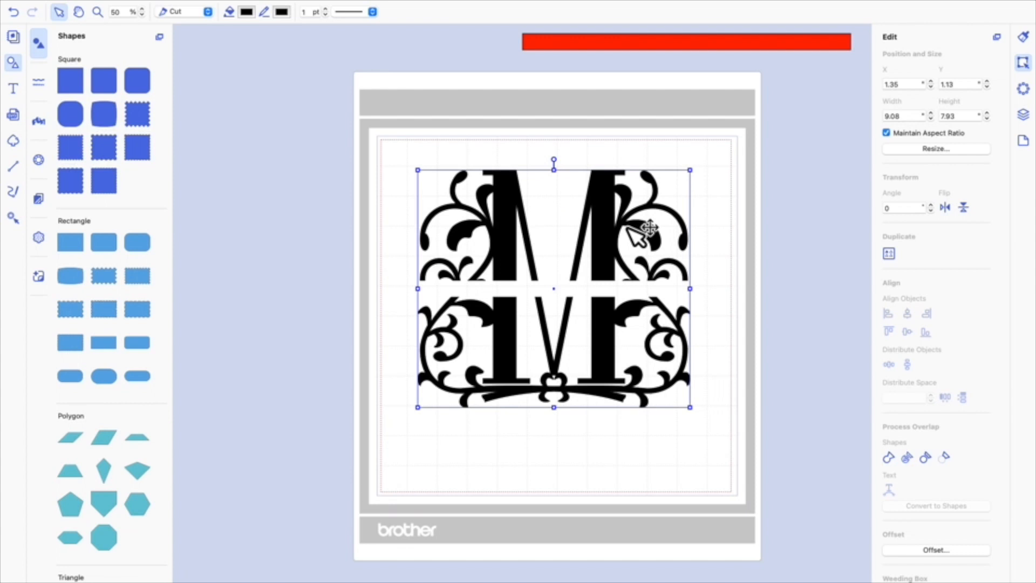
left_click(17, 13)
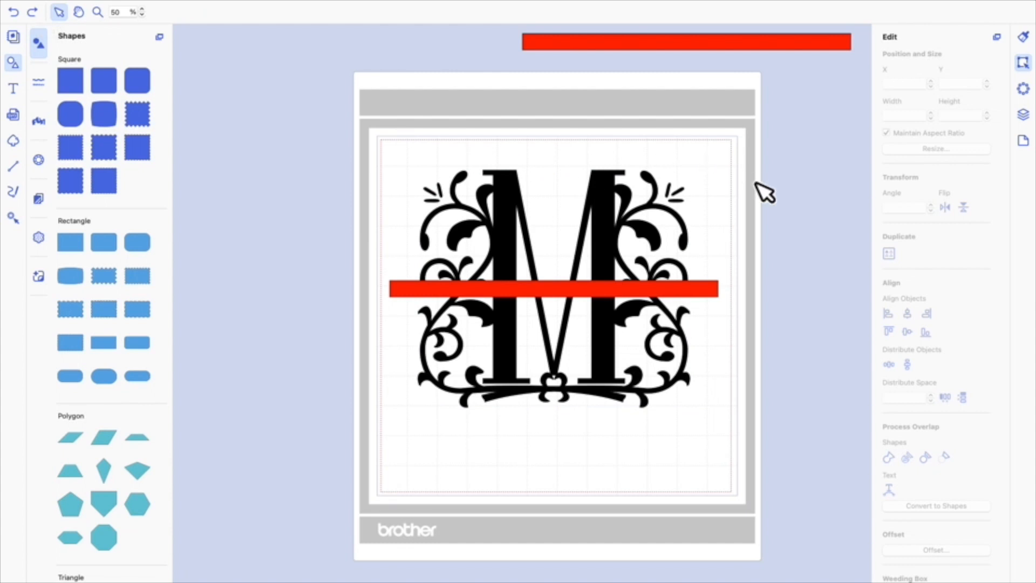
Step: Ungroup the monogram and select the small accent strokes above both flourishes on their own
left_click(621, 218)
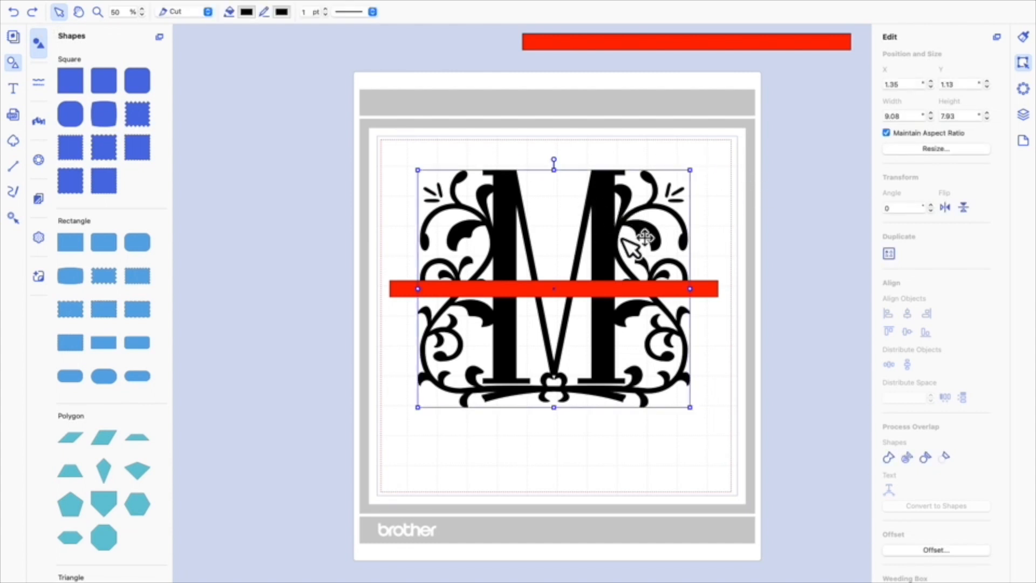
right_click(596, 218)
left_click(645, 317)
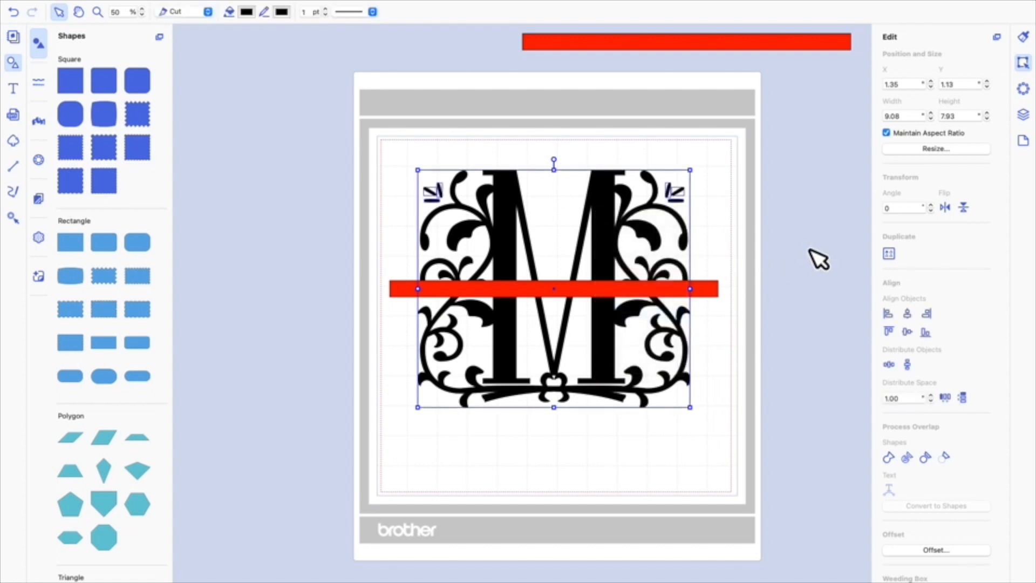
left_click(817, 259)
left_click(438, 204)
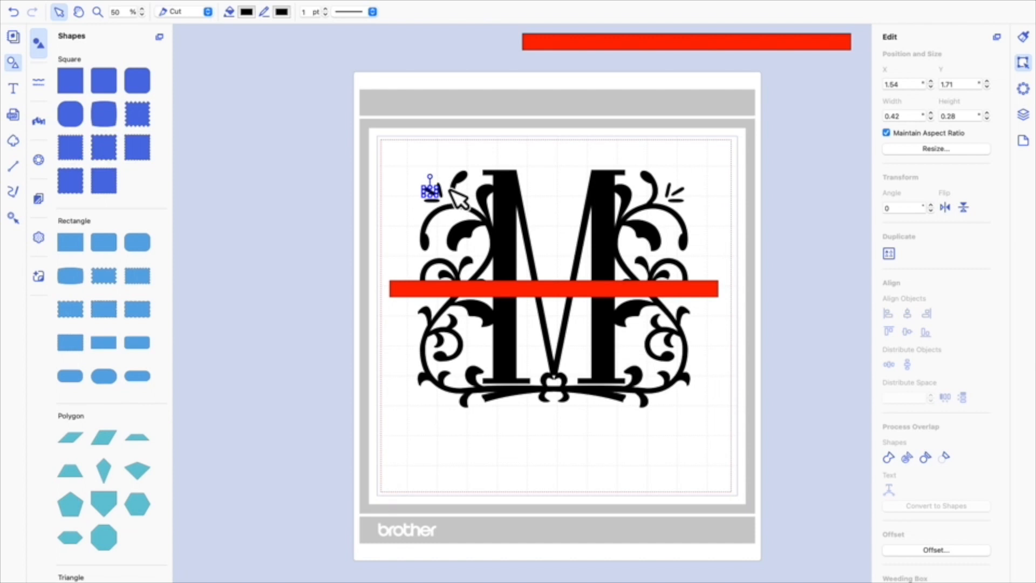
left_click_drag(444, 198, 452, 203)
left_click(689, 197)
left_click(680, 199)
left_click(736, 207)
Step: Subtract the middle red bar's shape from the monogram so that a bar-shaped gap runs across it
left_click(617, 221)
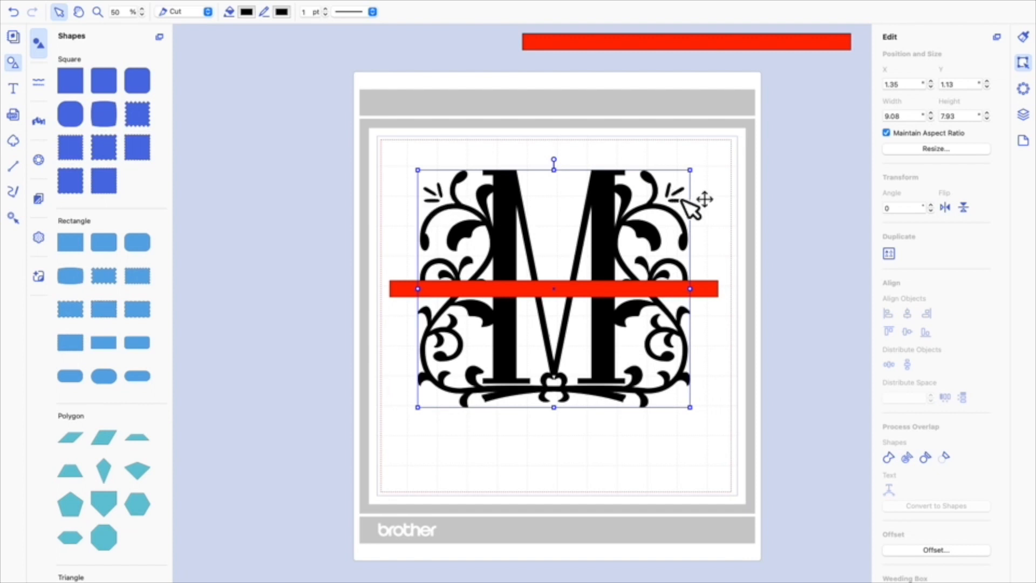
left_click(705, 294, "shift")
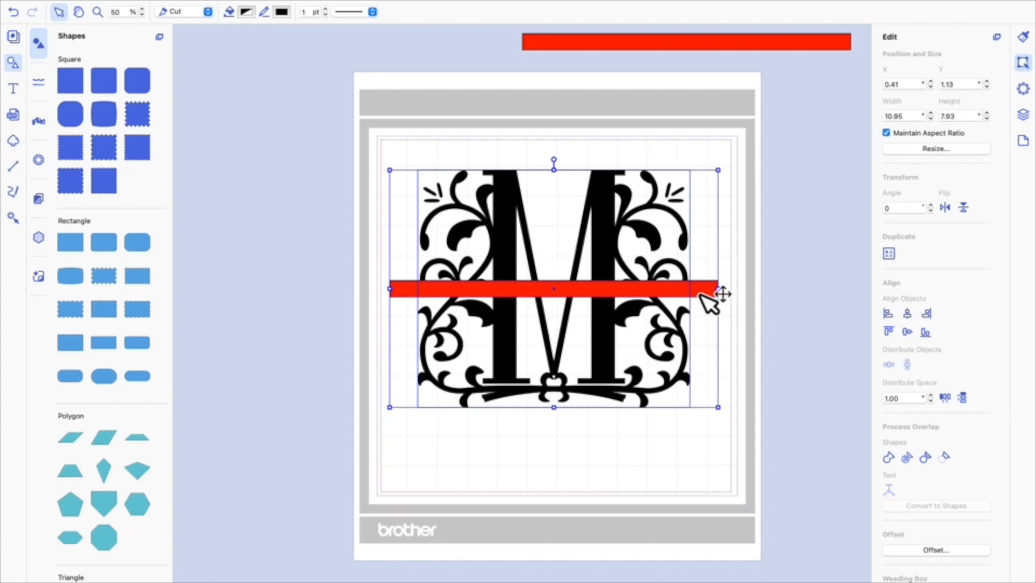
left_click(945, 459)
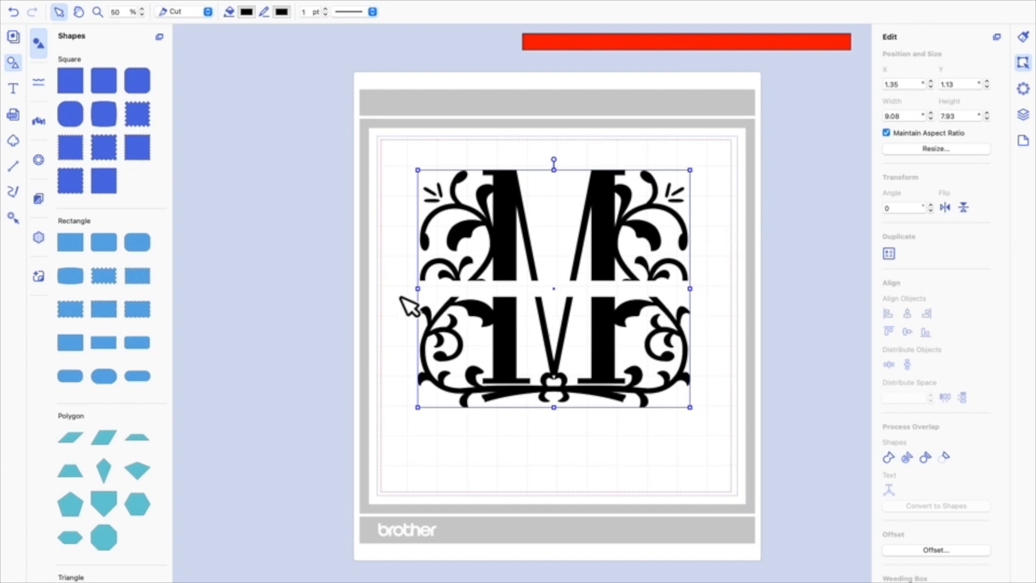
left_click(744, 305)
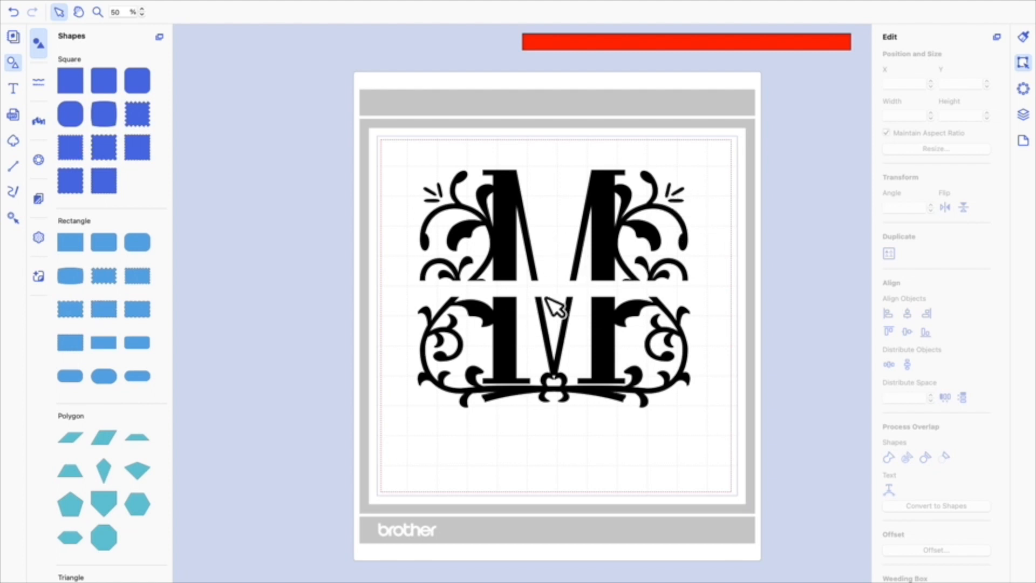
Step: Divide the cut monogram into separate pieces so its two halves can be handled individually
left_click(621, 273)
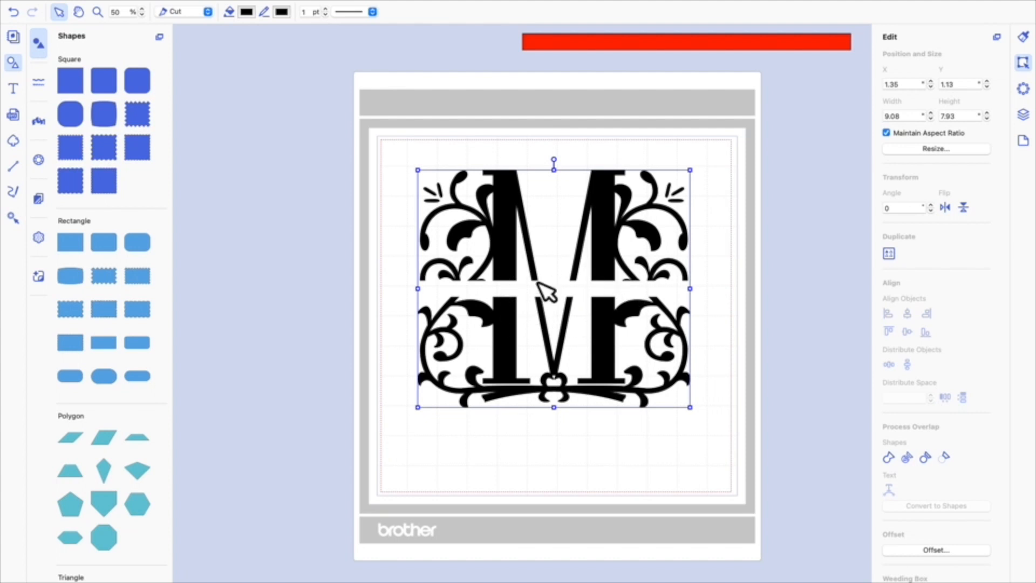
right_click(610, 278)
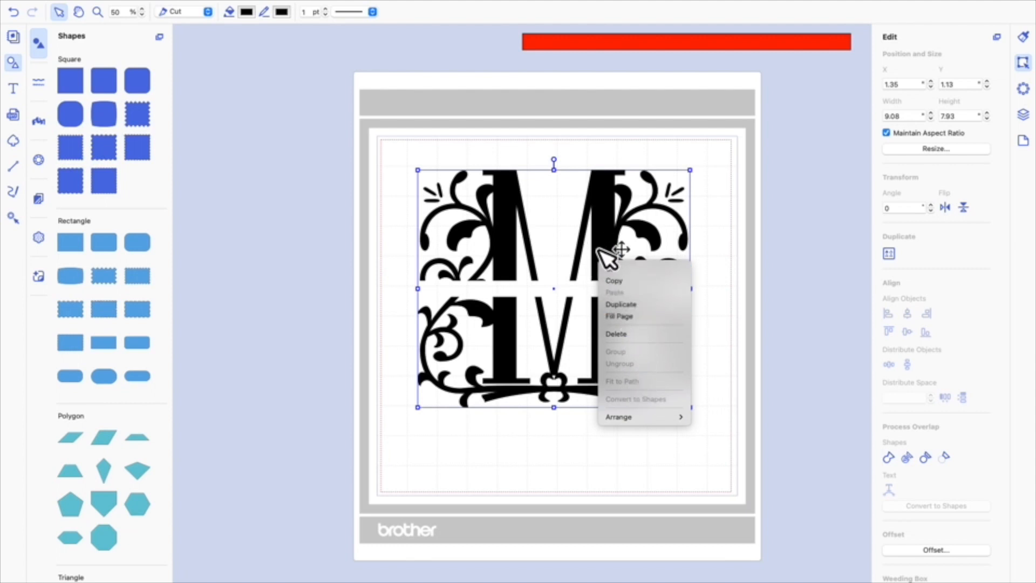
left_click(727, 346)
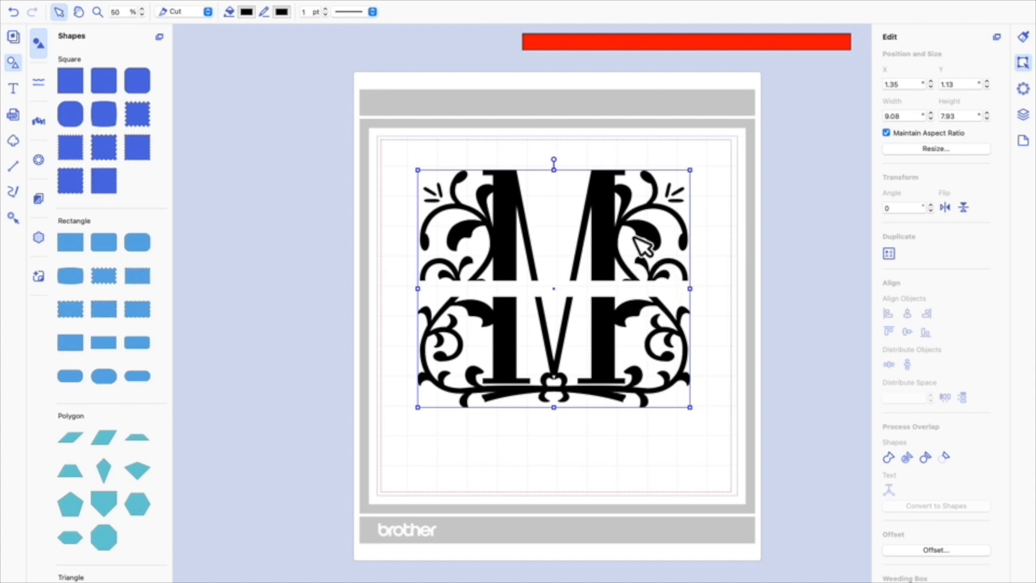
left_click(908, 460)
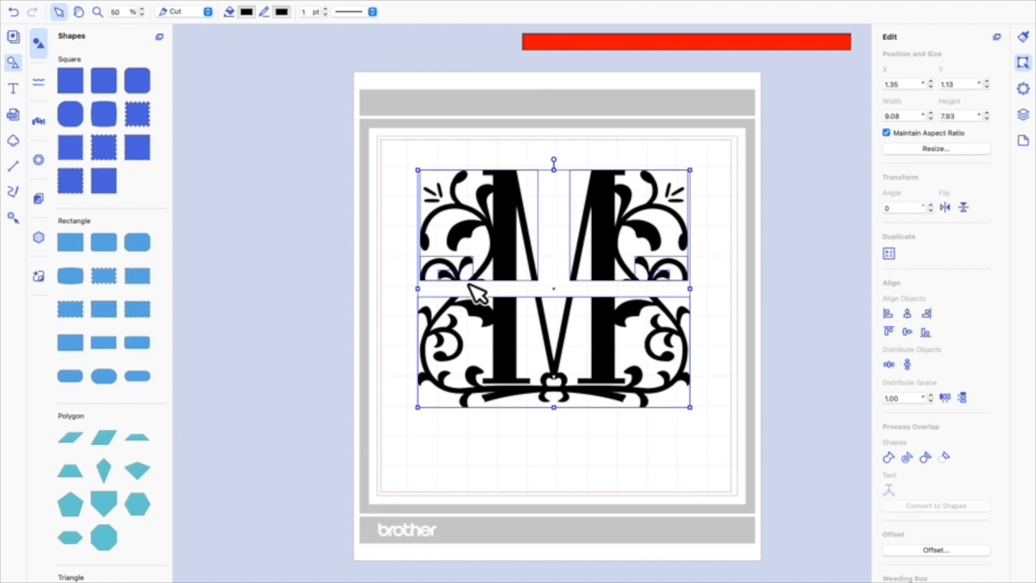
left_click(782, 296)
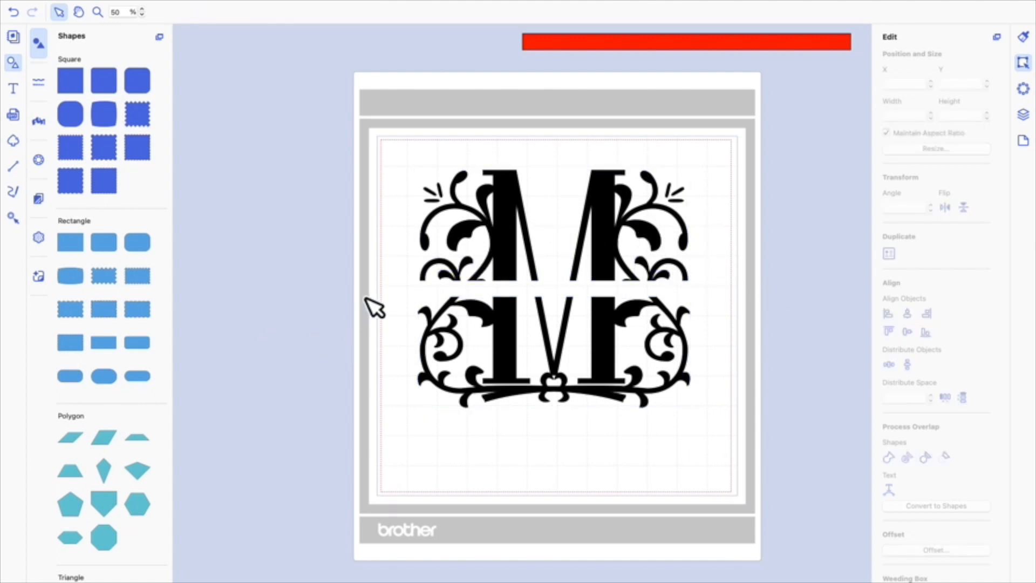
Step: Select the monogram's lower half and move it down near the bottom of the mat
left_click_drag(393, 304, 703, 429)
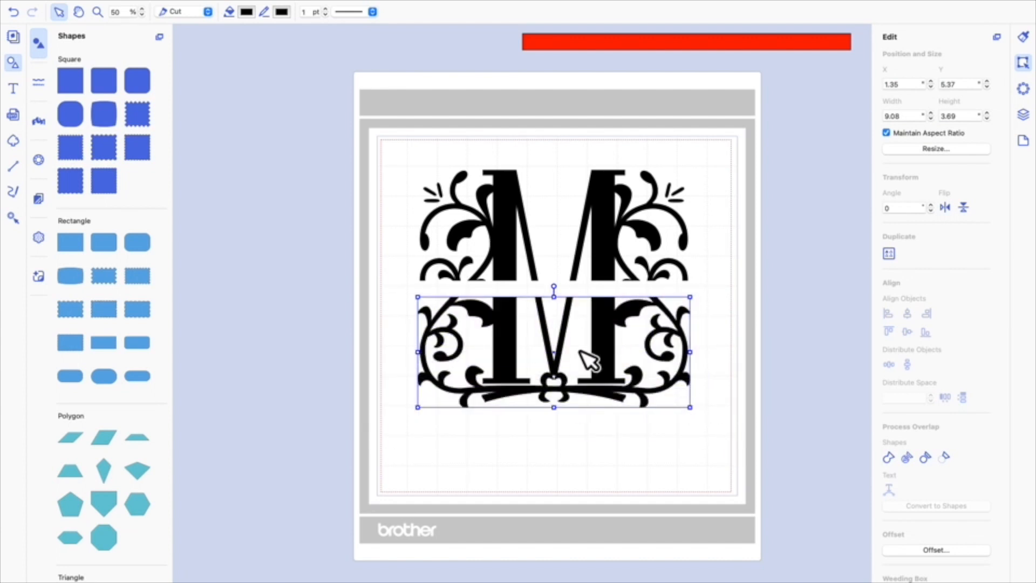
left_click_drag(607, 340, 602, 417)
left_click(744, 393)
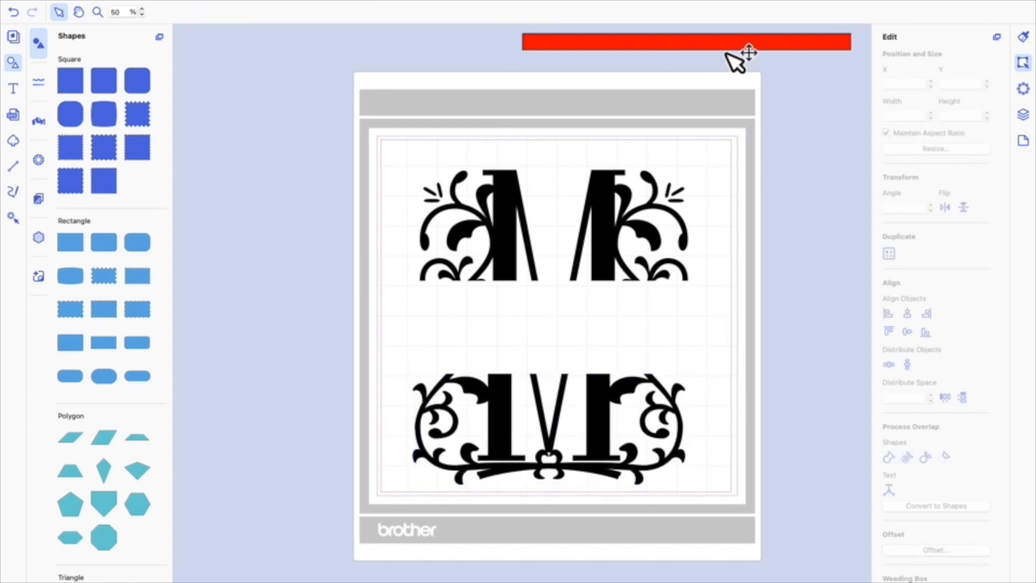
Step: Move the spare red bar under the upper half at about X 0.86, Y 4.80 inches, and place a duplicate across the lower half
left_click_drag(725, 52, 606, 299)
right_click(618, 297)
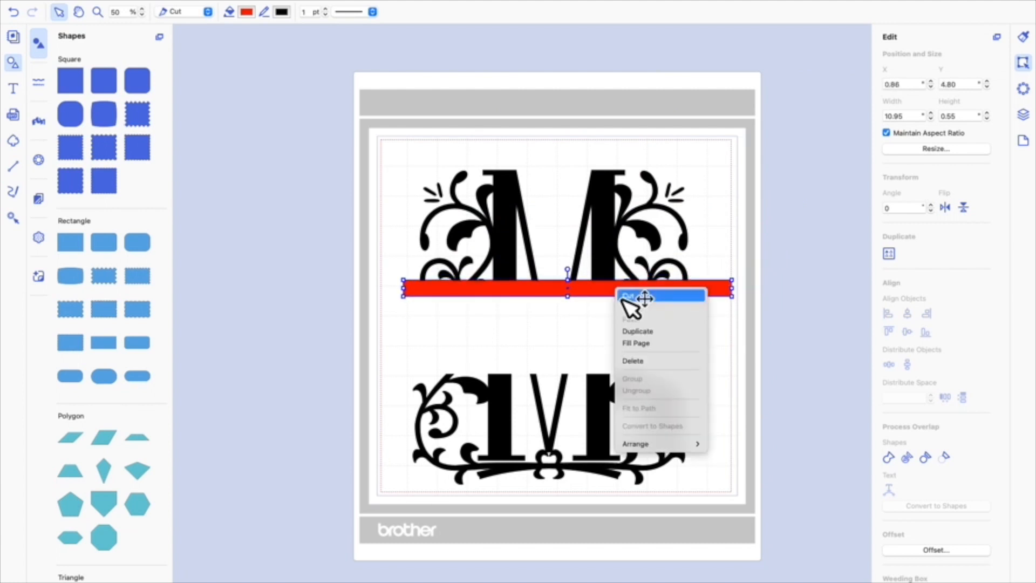
left_click(667, 331)
left_click_drag(650, 307, 653, 450)
left_click(763, 328)
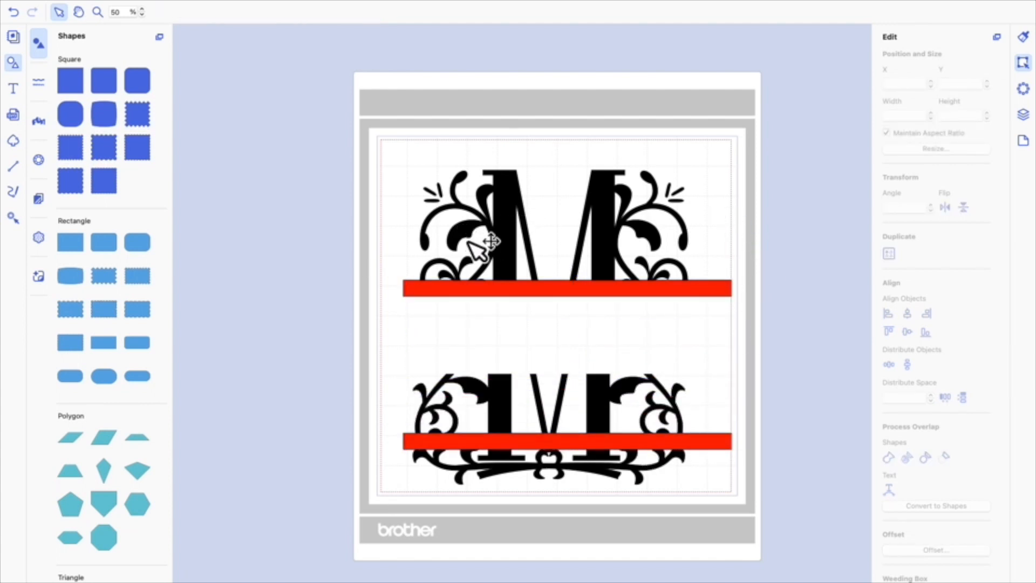
Step: Examine which parts of the upper half are separate objects, including the accent strokes and the two M sides
left_click_drag(428, 191, 435, 203)
left_click(396, 187)
left_click(441, 192)
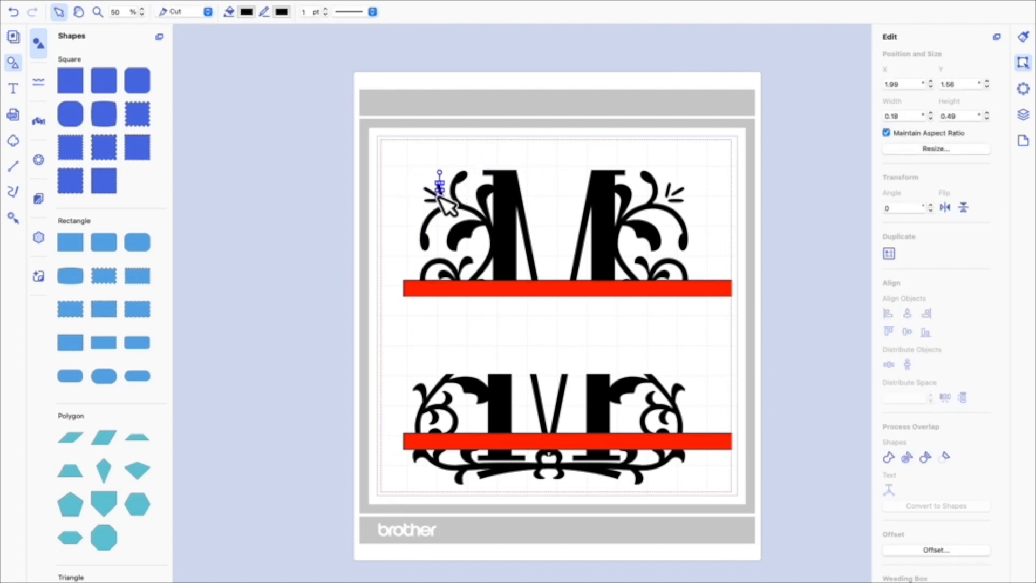
left_click(518, 214)
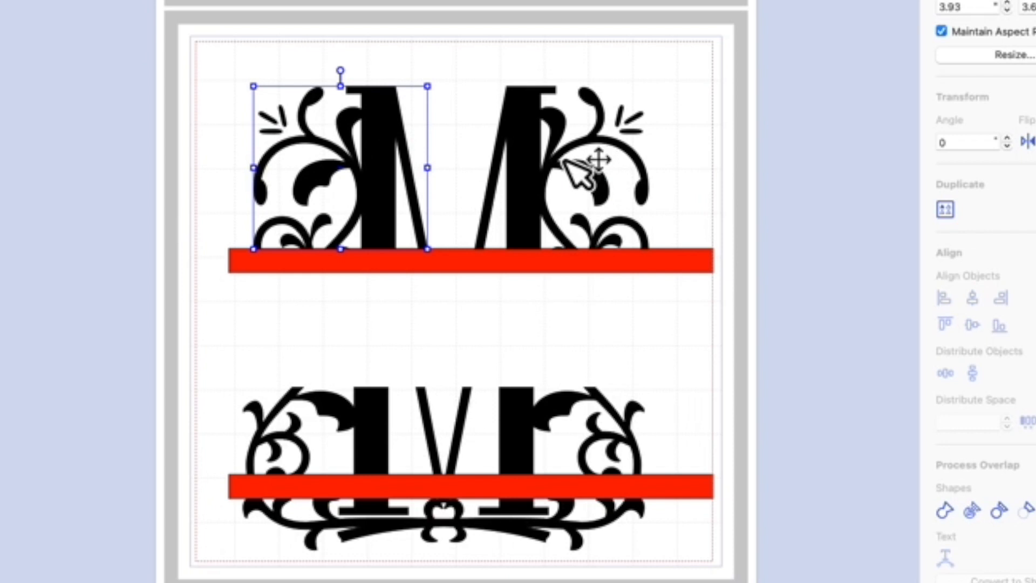
left_click(533, 158)
left_click(745, 137)
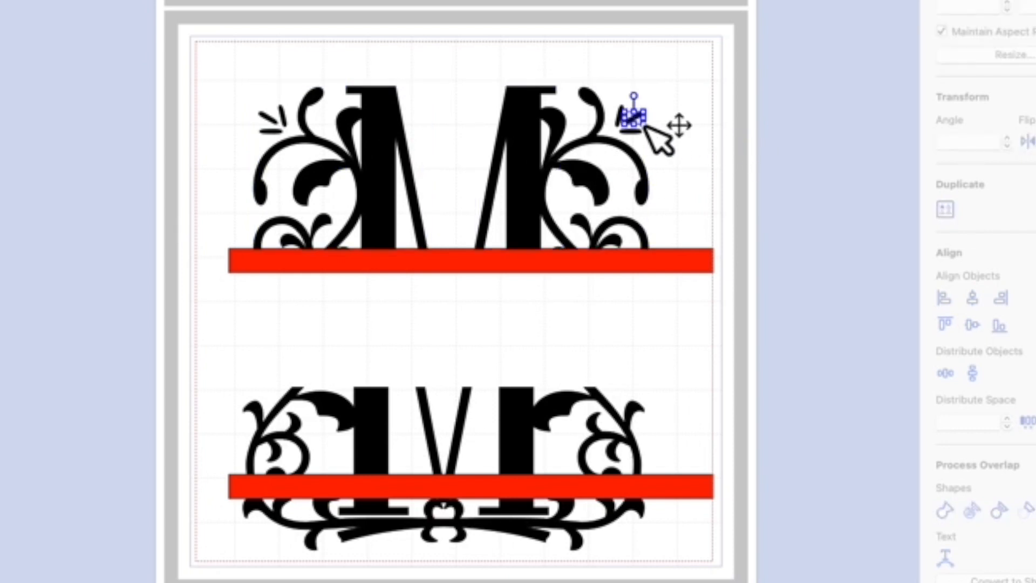
left_click(641, 121)
left_click(720, 138)
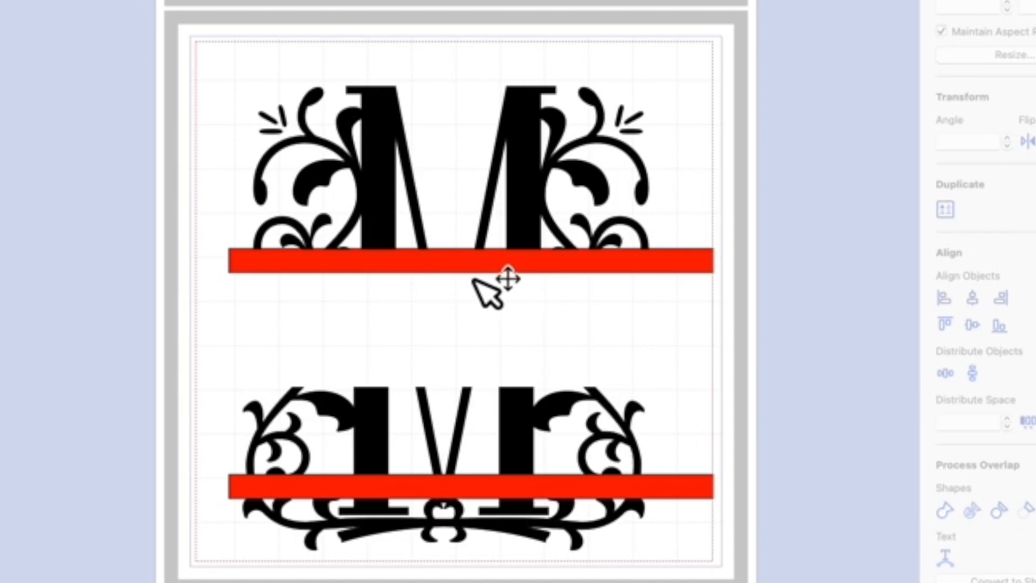
Step: Move the upper red bar clear of the upper half, and group all the upper half's pieces
left_click_drag(553, 280, 547, 307)
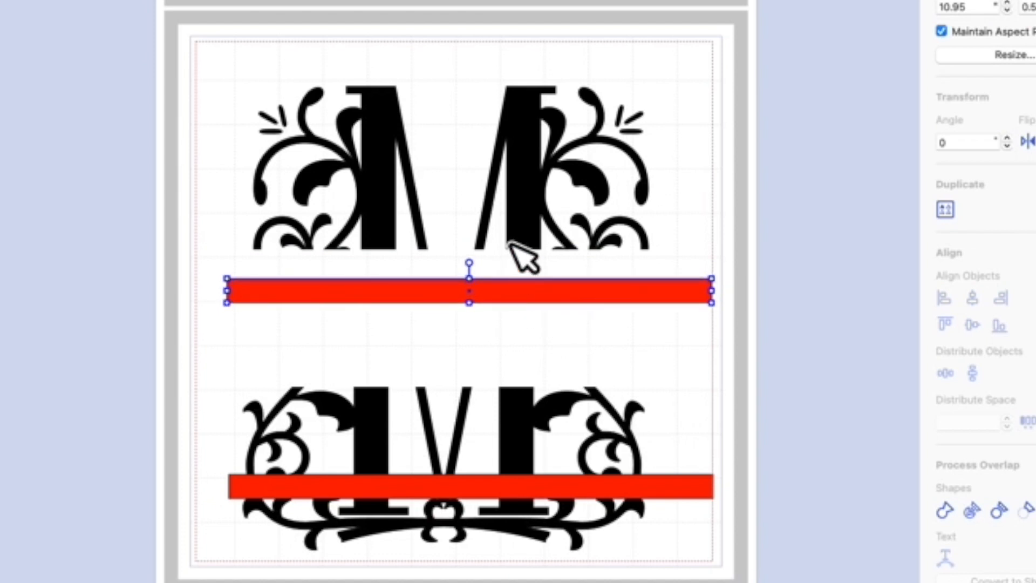
left_click_drag(172, 34, 712, 265)
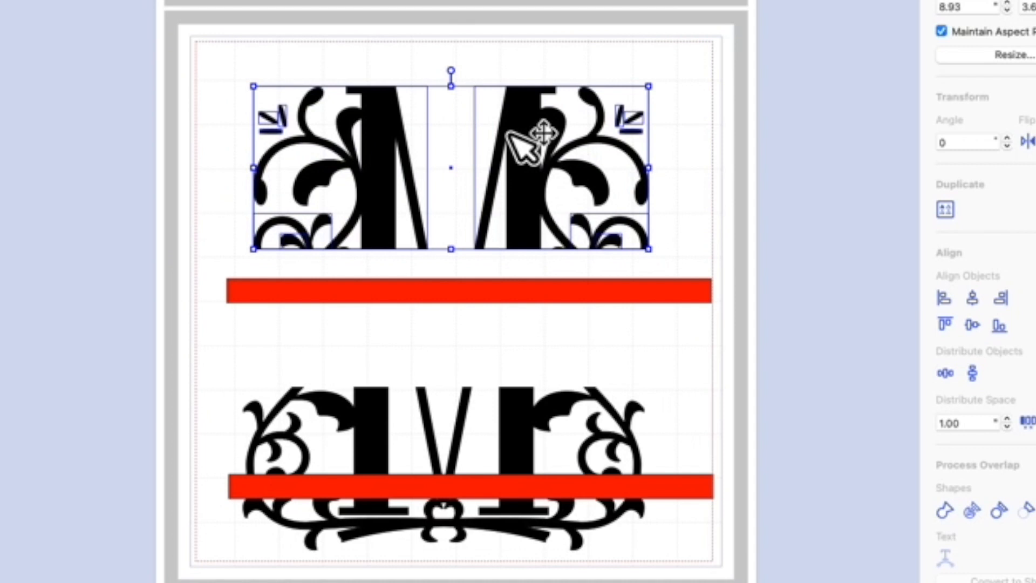
right_click(518, 127)
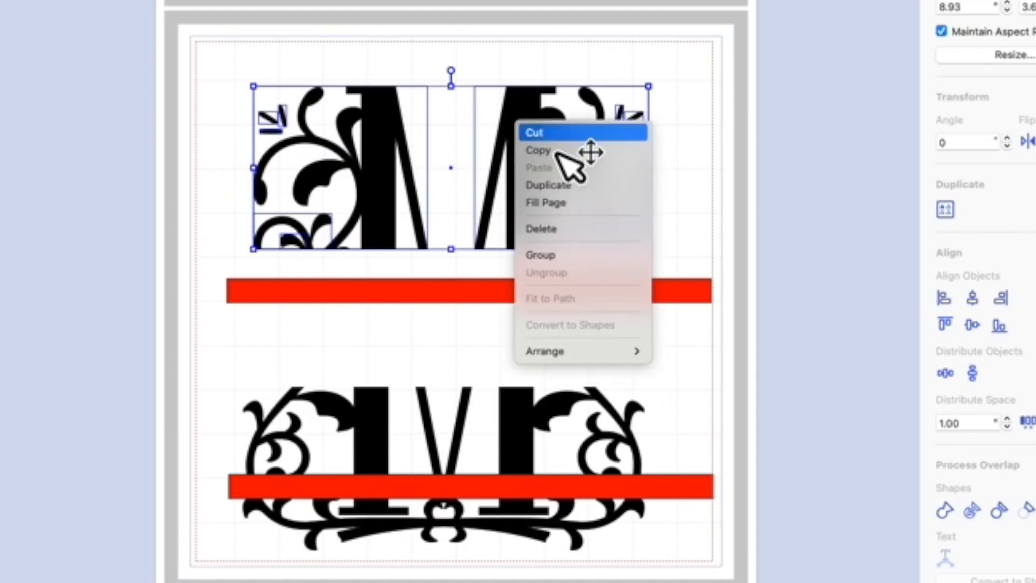
left_click(575, 258)
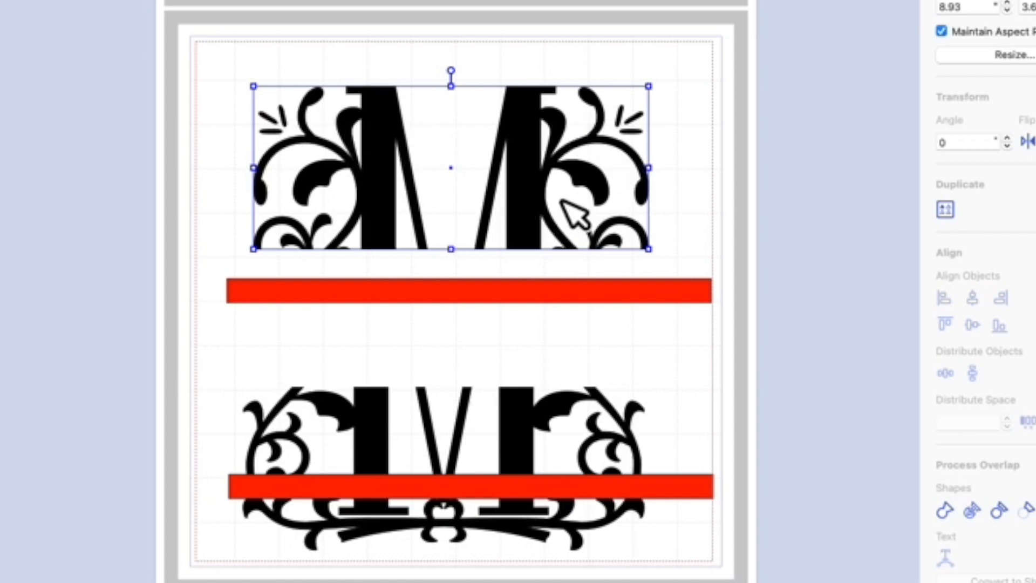
Step: Move the red bar up to overlap the upper half's bottom edge, and centre the two horizontally on each other
left_click_drag(566, 299, 555, 273)
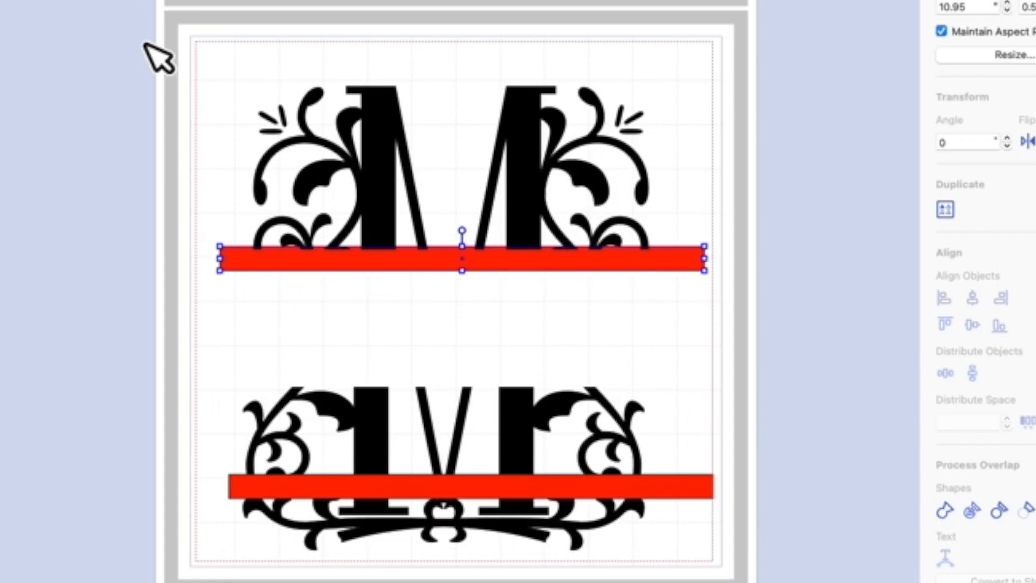
left_click_drag(157, 55, 671, 268)
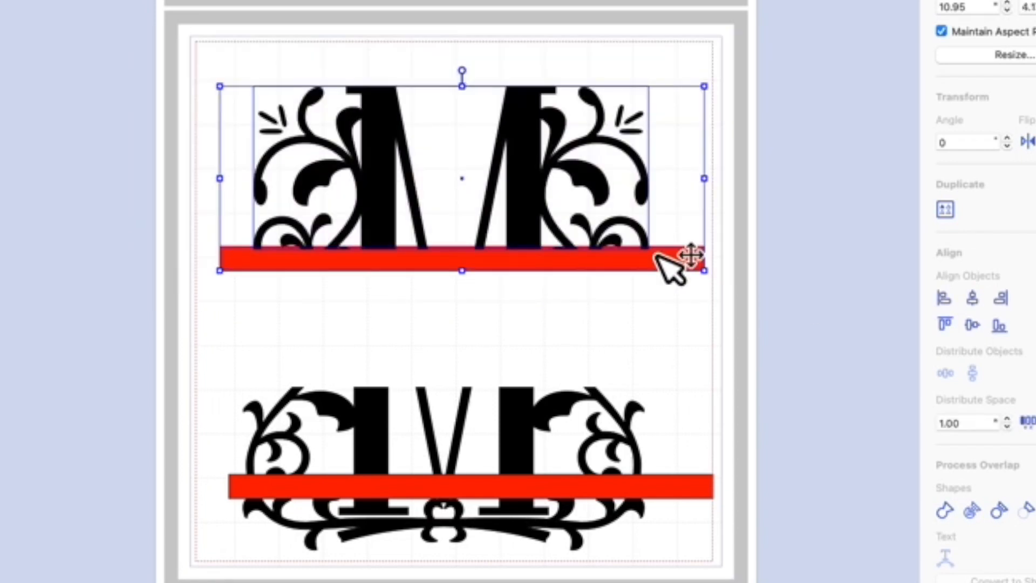
left_click(977, 302)
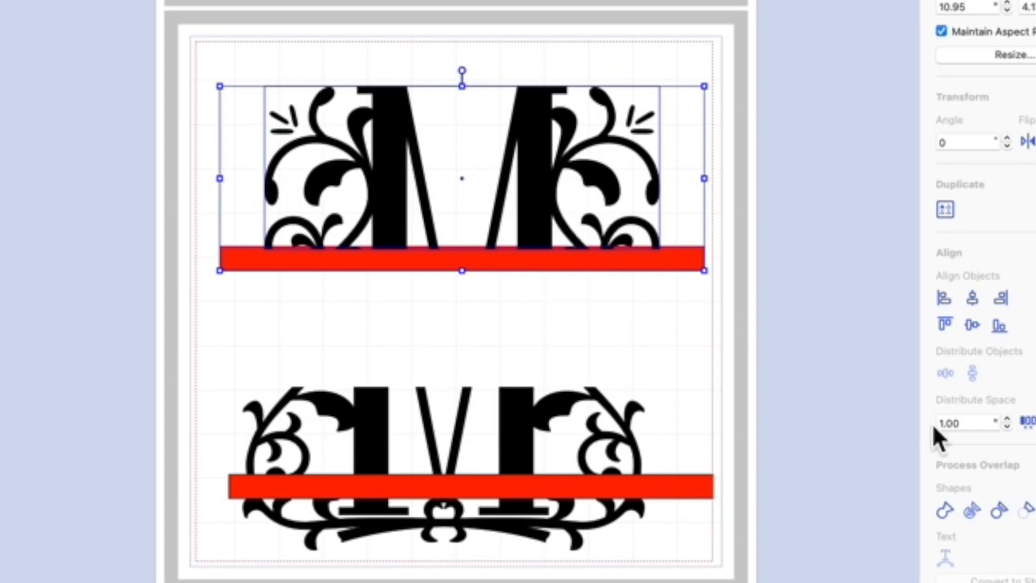
Step: Weld the upper half and its bar together, and try moving the welded shape
left_click(945, 513)
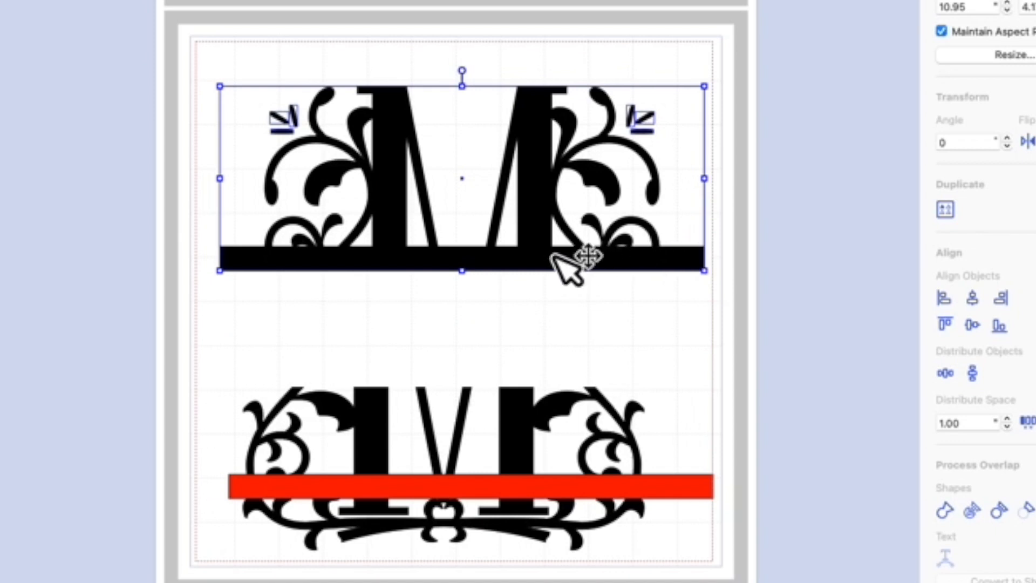
left_click(795, 191)
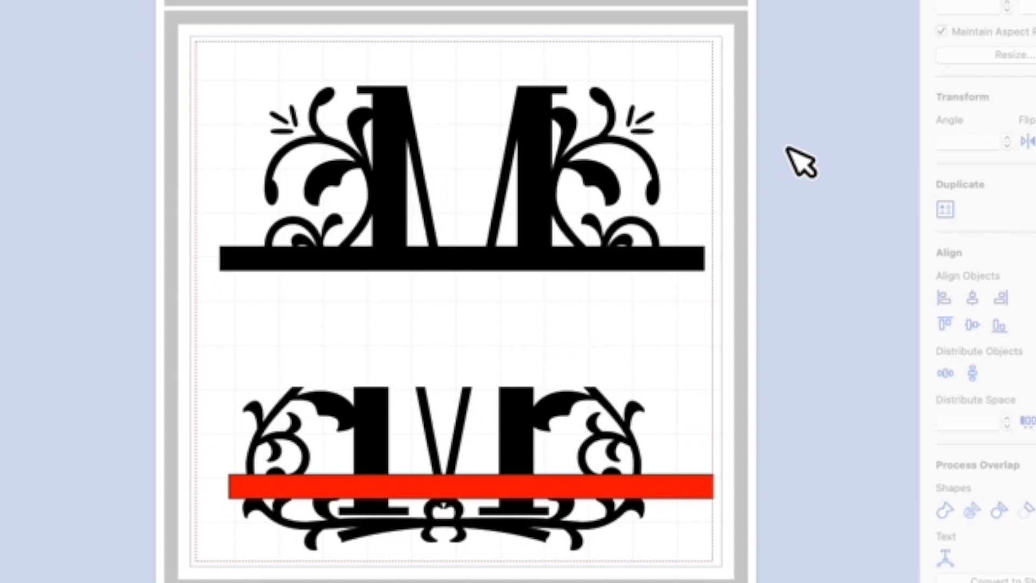
left_click(540, 169)
left_click_drag(539, 162, 534, 241)
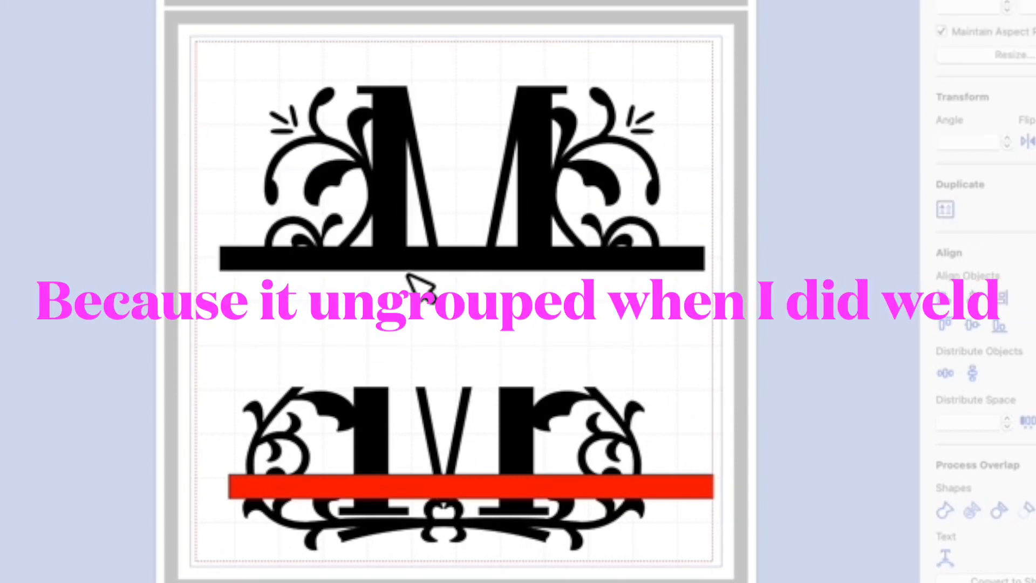
Step: Group the welded upper half with its accent strokes and move the group to the mat's upper left corner
left_click_drag(130, 45, 771, 307)
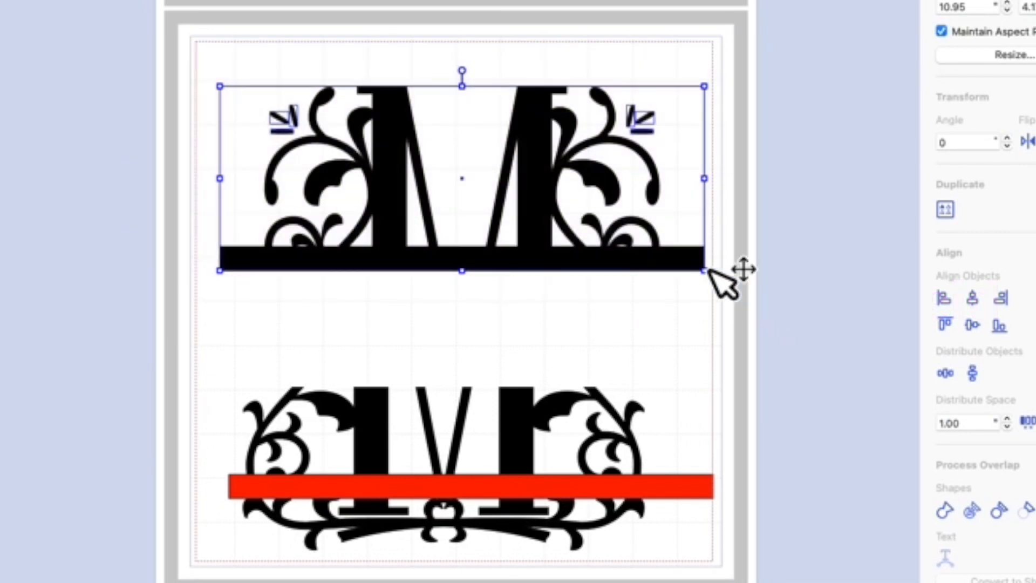
right_click(540, 127)
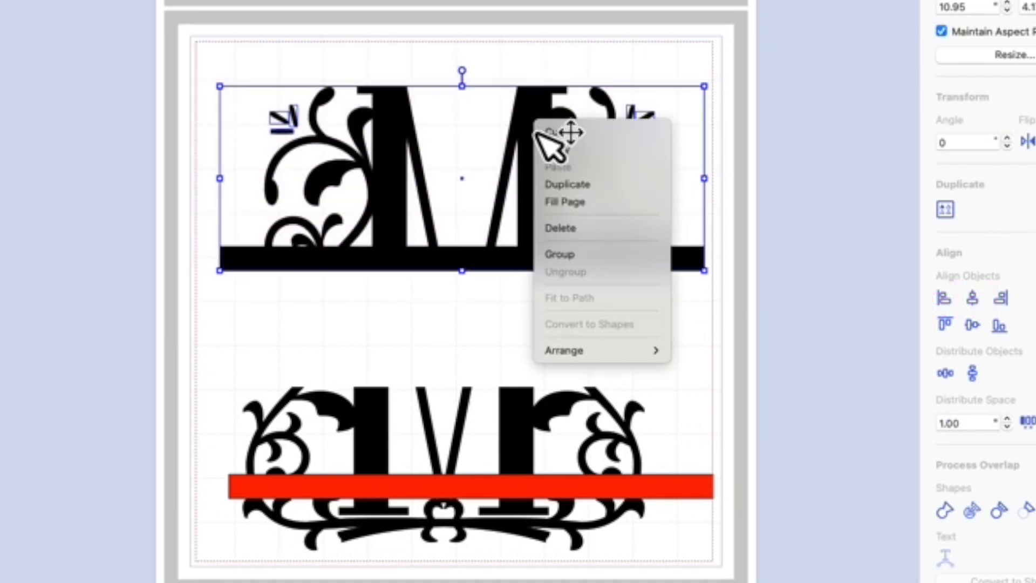
left_click(579, 256)
left_click(609, 305)
left_click_drag(539, 213, 511, 138)
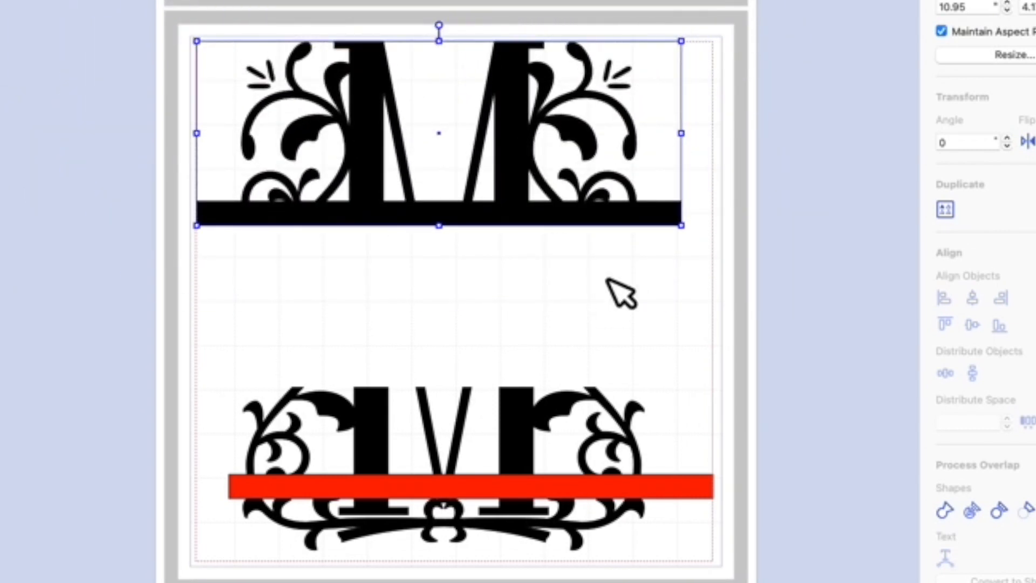
Step: Move the remaining red bar onto the lower half's top edge, and send it behind the lower half
left_click_drag(562, 491, 540, 313)
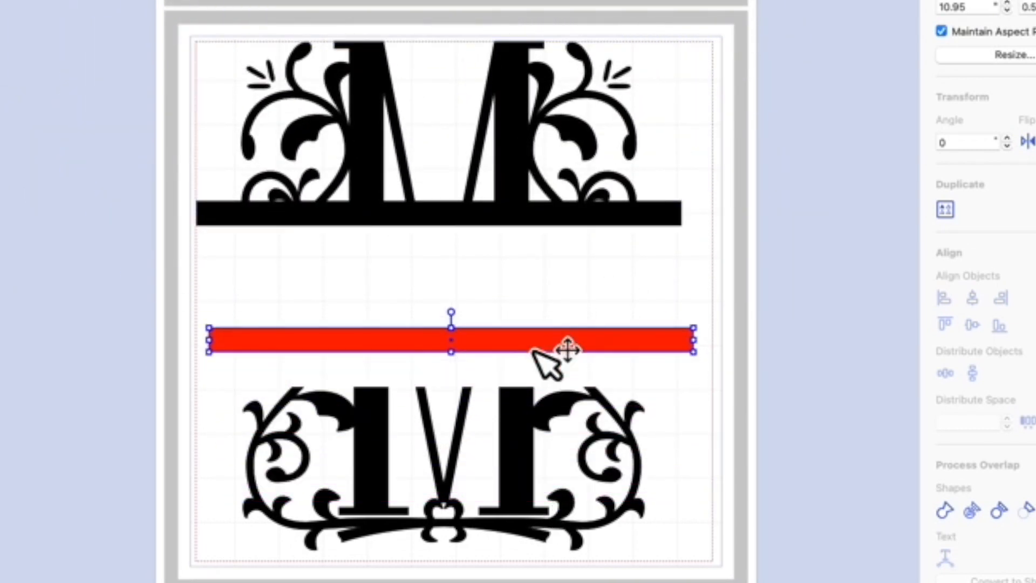
left_click(526, 476)
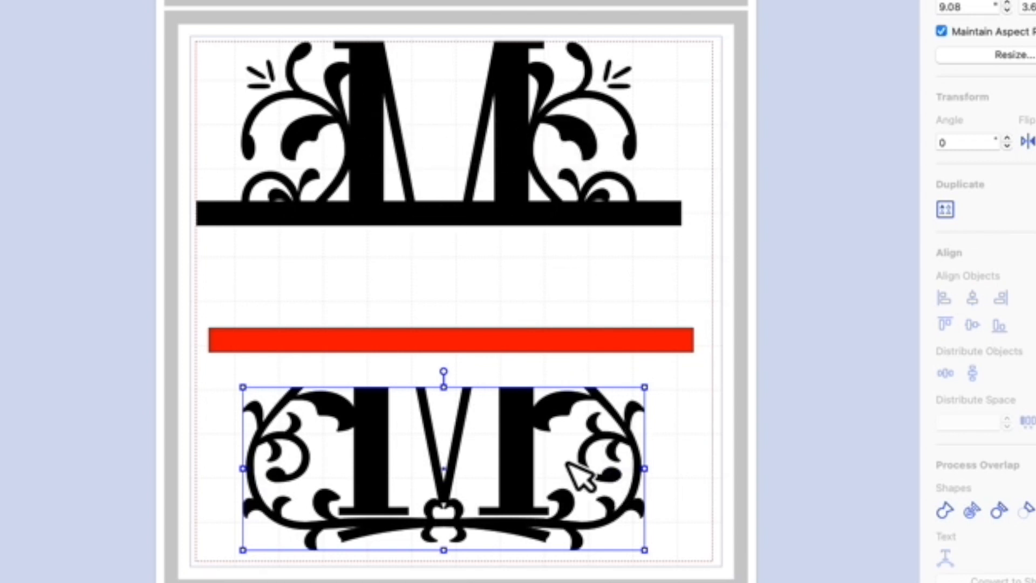
left_click_drag(588, 345, 584, 382)
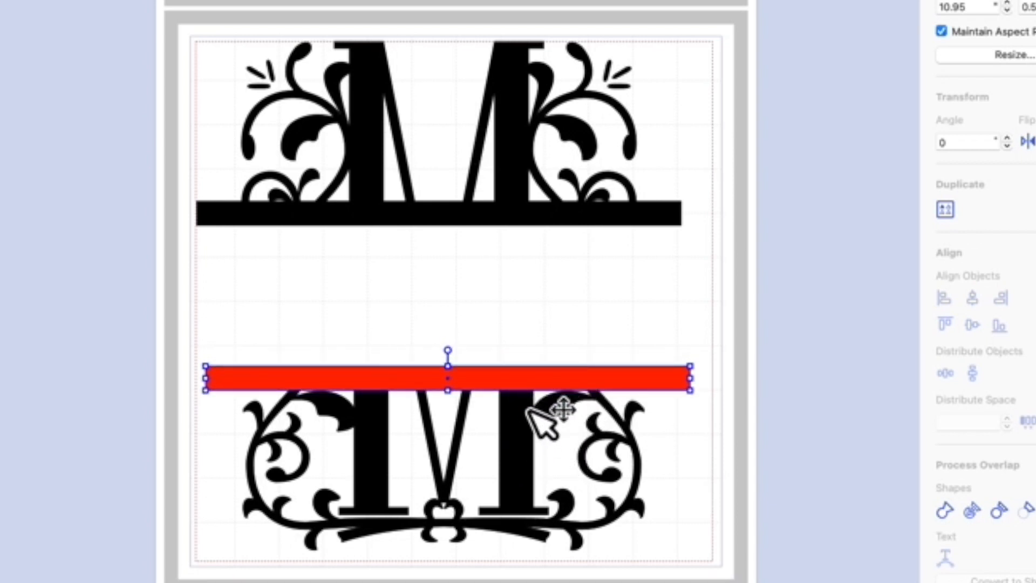
right_click(527, 387)
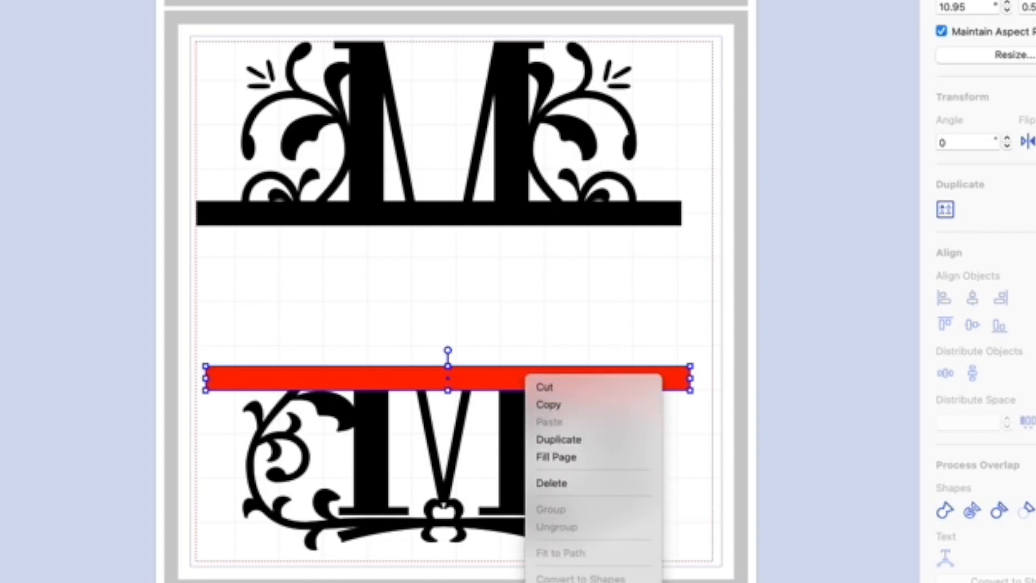
left_click(769, 436)
left_click(769, 436)
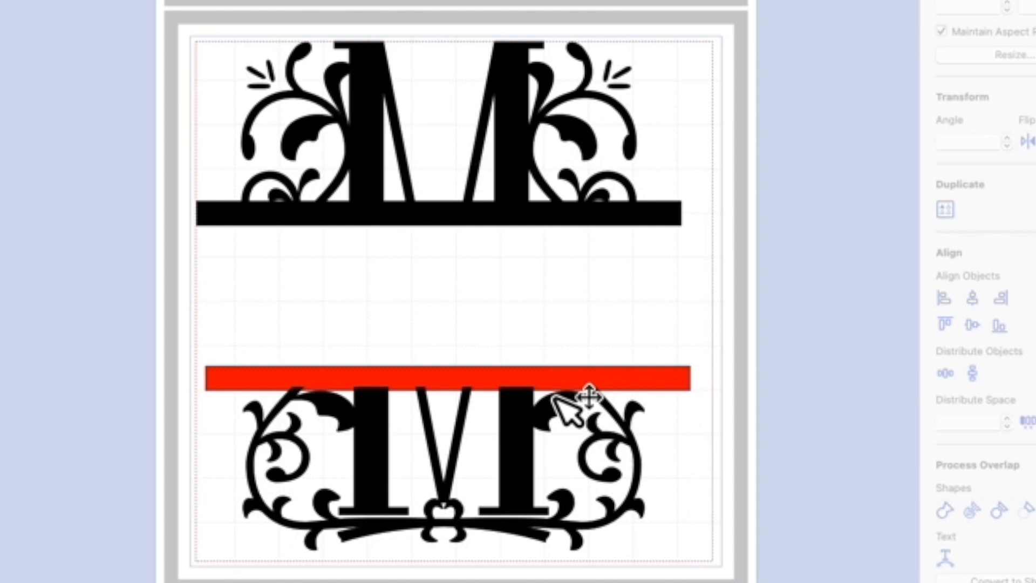
Step: Centre the red bar and the lower half horizontally on each other, and weld them into one shape
left_click_drag(171, 326, 705, 530)
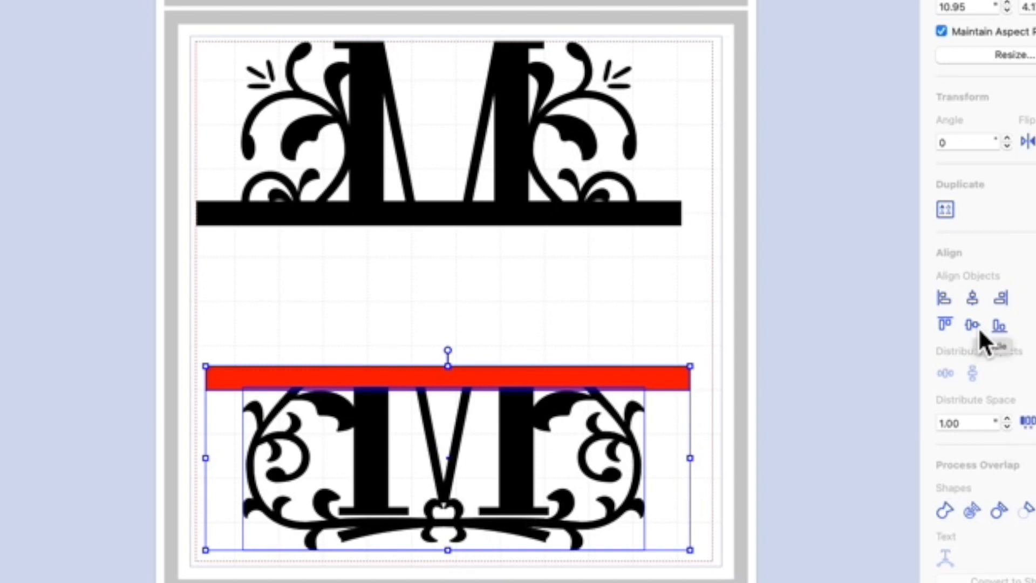
left_click(977, 300)
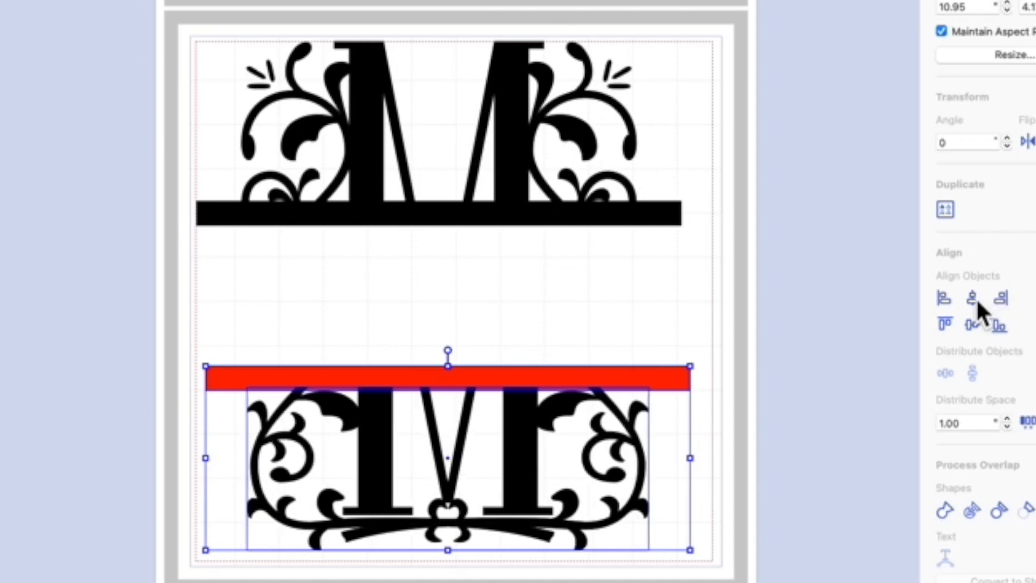
left_click(945, 511)
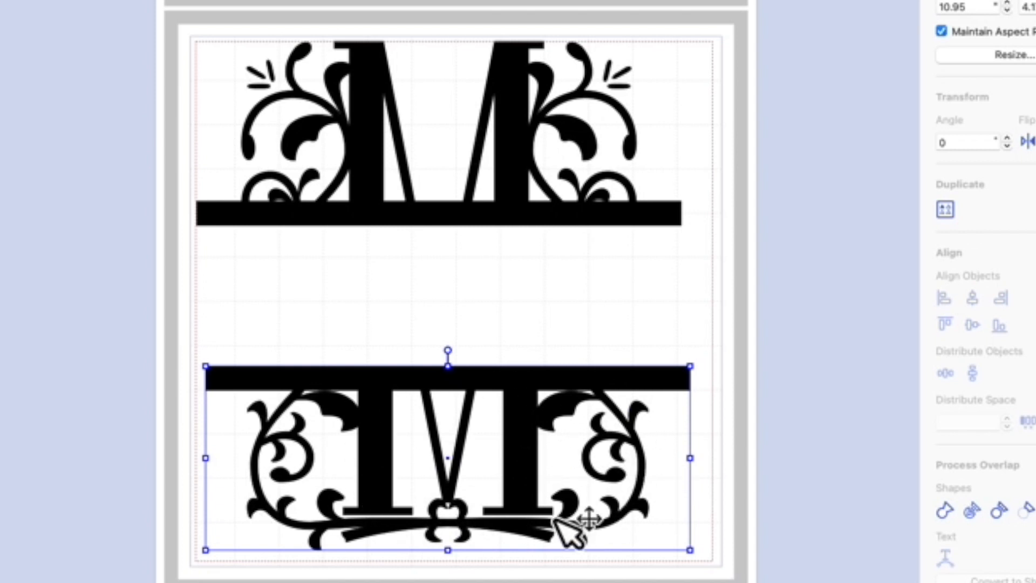
Step: Move the lower half up until its bar overlaps the upper half's bar, and shift the assembled monogram to the mat's centre
left_click_drag(529, 519, 521, 354)
left_click_drag(800, 531, 784, 525)
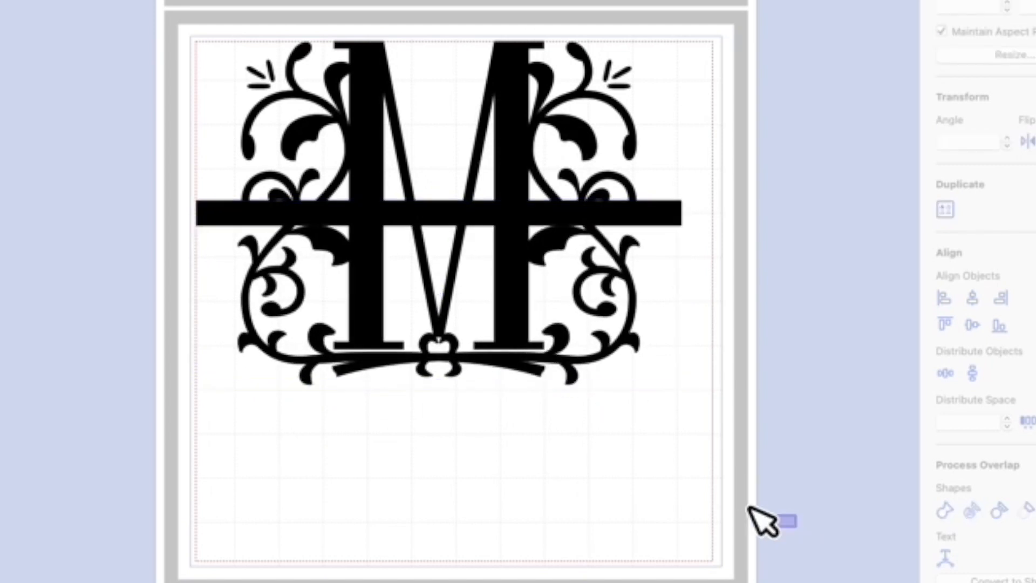
left_click_drag(784, 525, 318, 230)
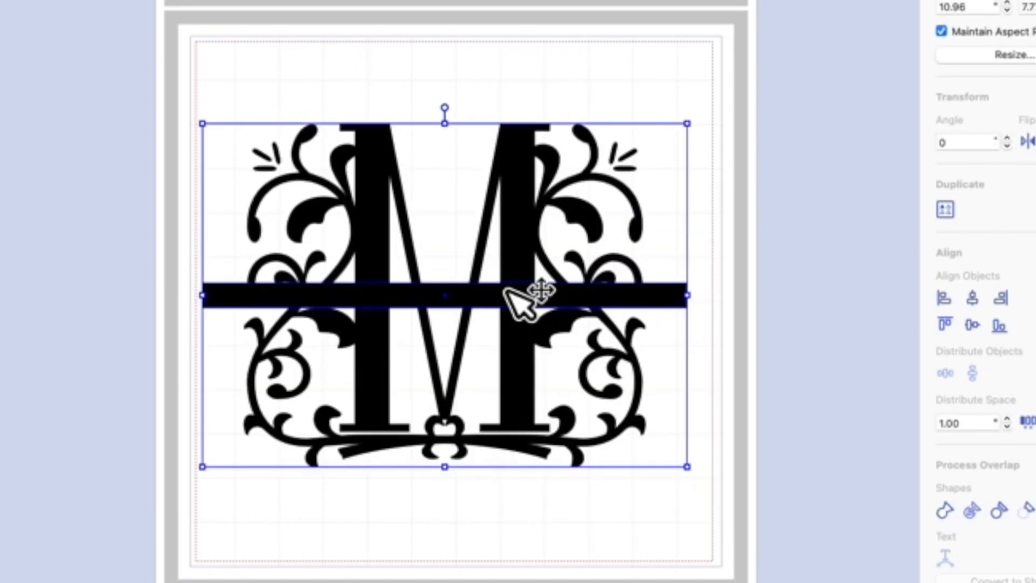
left_click(798, 411)
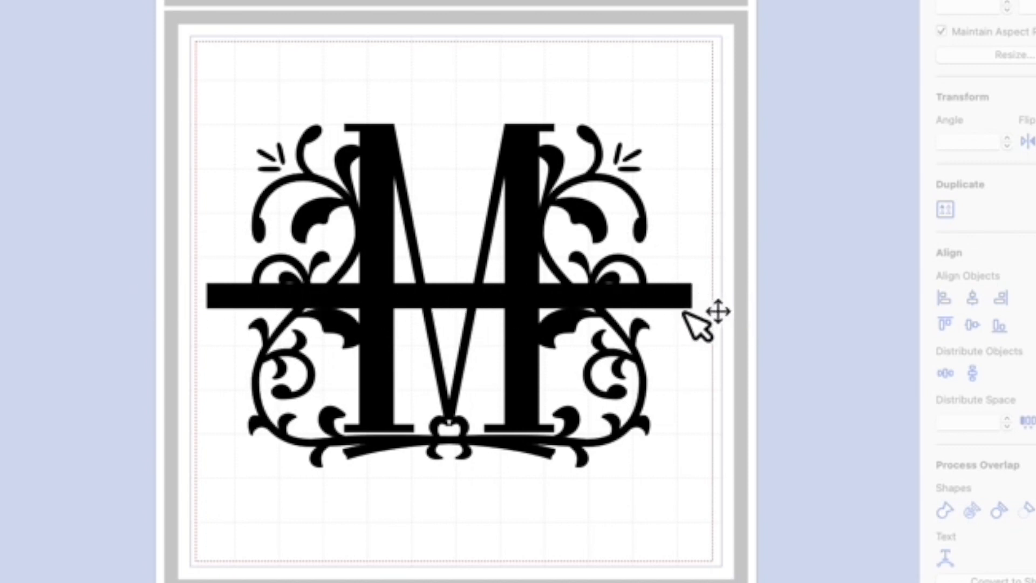
Step: Separate the two monogram halves vertically to open a gap, and add the family name in capitals as text between them
left_click_drag(519, 243, 522, 169)
left_click_drag(534, 329, 537, 415)
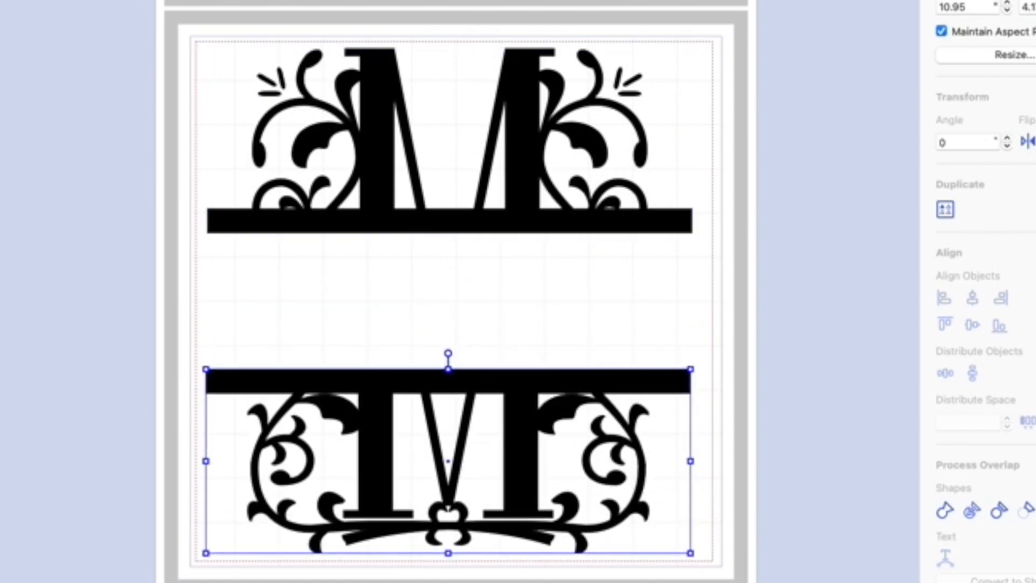
left_click(13, 89)
left_click(448, 322)
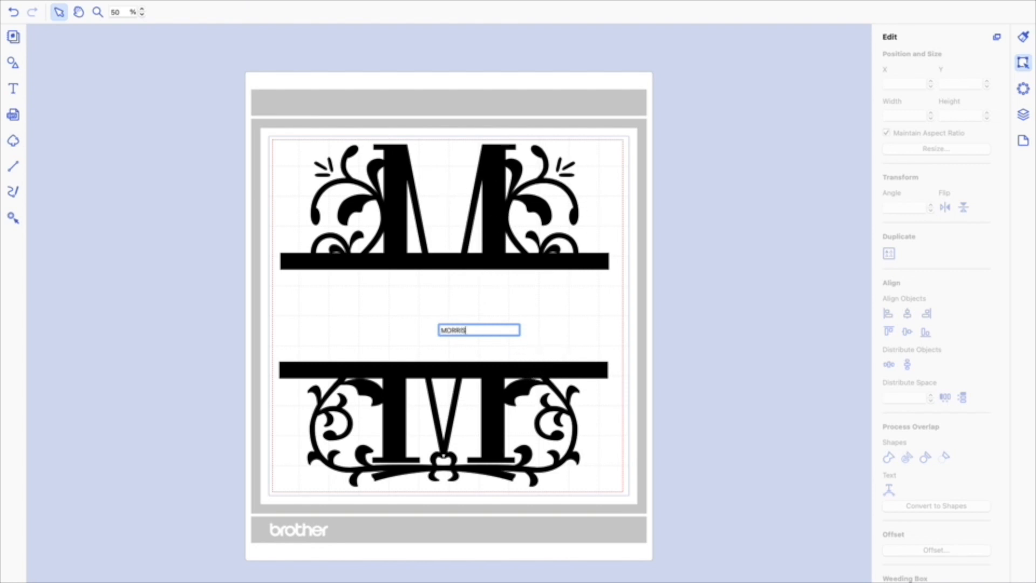
left_click(539, 335)
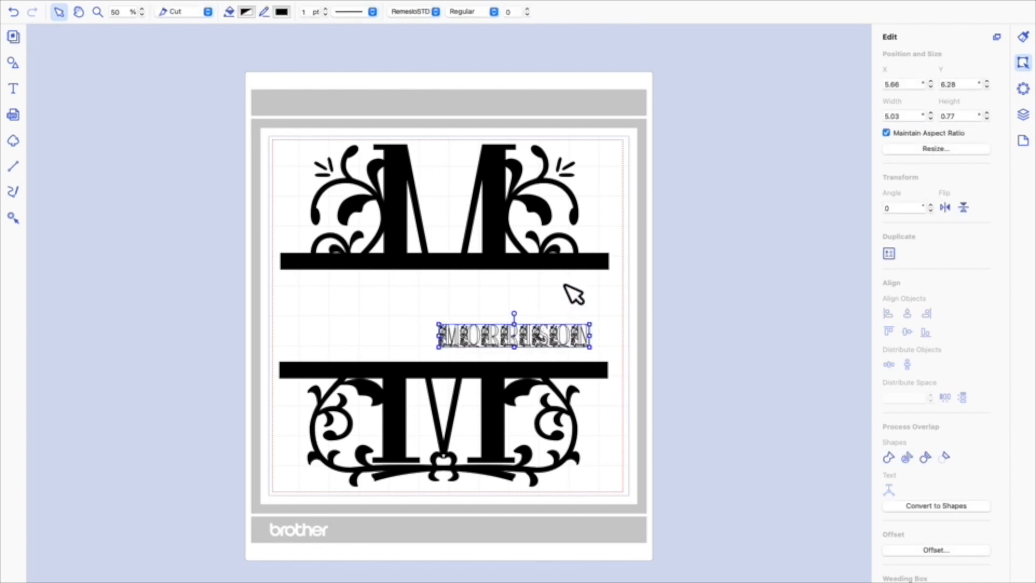
Step: Change the family name's font to Impact
left_click(435, 13)
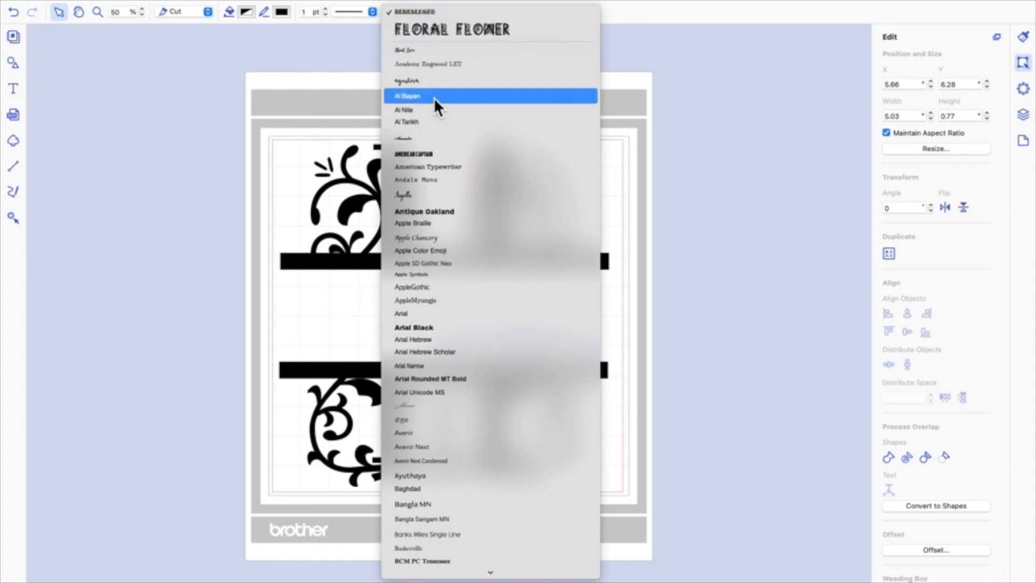
scroll(435, 103, "down", 1)
scroll(435, 100, "down", 5)
scroll(435, 100, "down", 15)
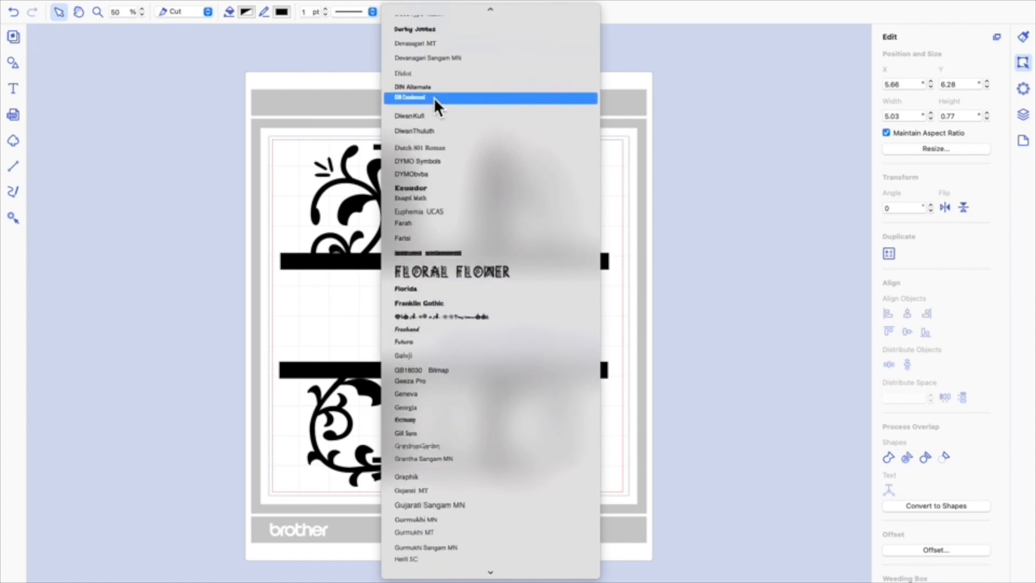
scroll(435, 103, "down", 10)
scroll(434, 97, "down", 4)
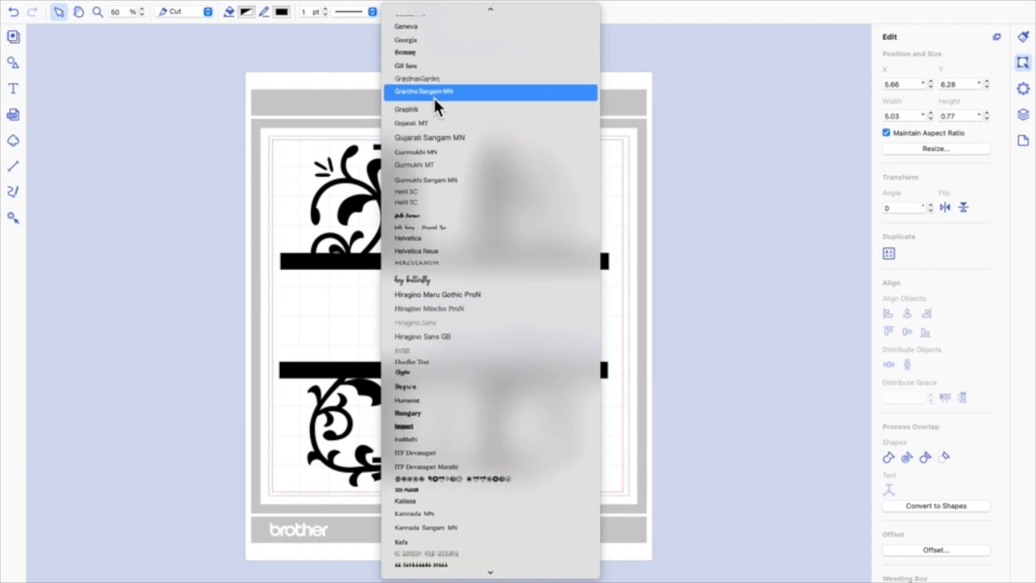
left_click(414, 332)
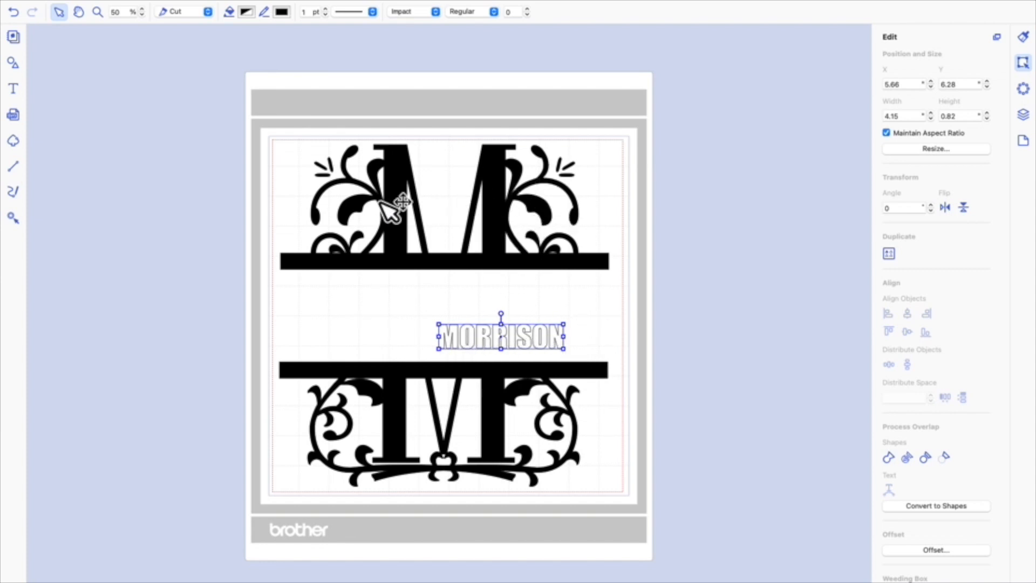
Step: Enlarge the family name to about 9.42 by 1.87 inches and position it between the two bars
left_click_drag(526, 343, 605, 356)
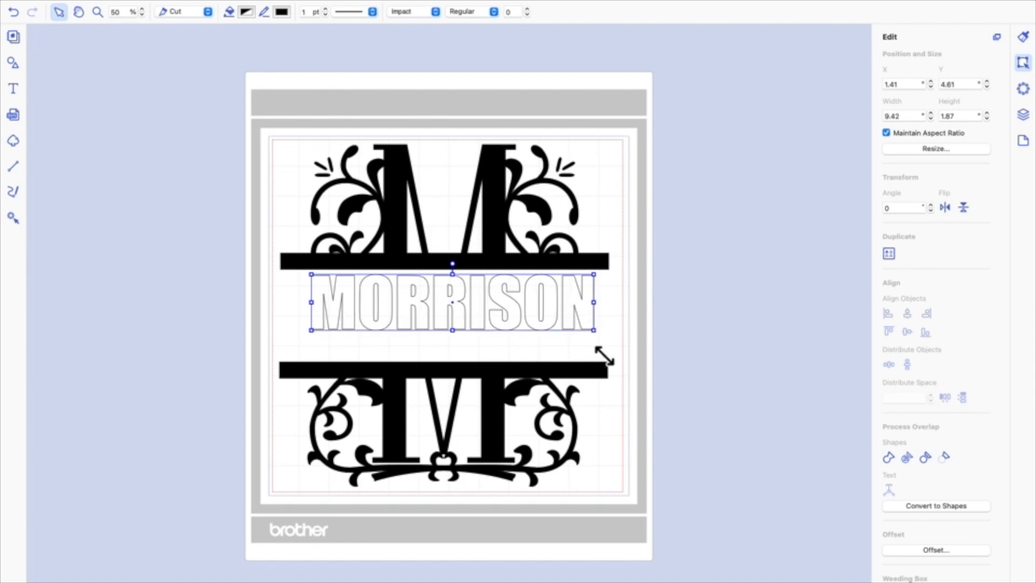
left_click_drag(573, 312, 567, 317)
left_click(647, 329)
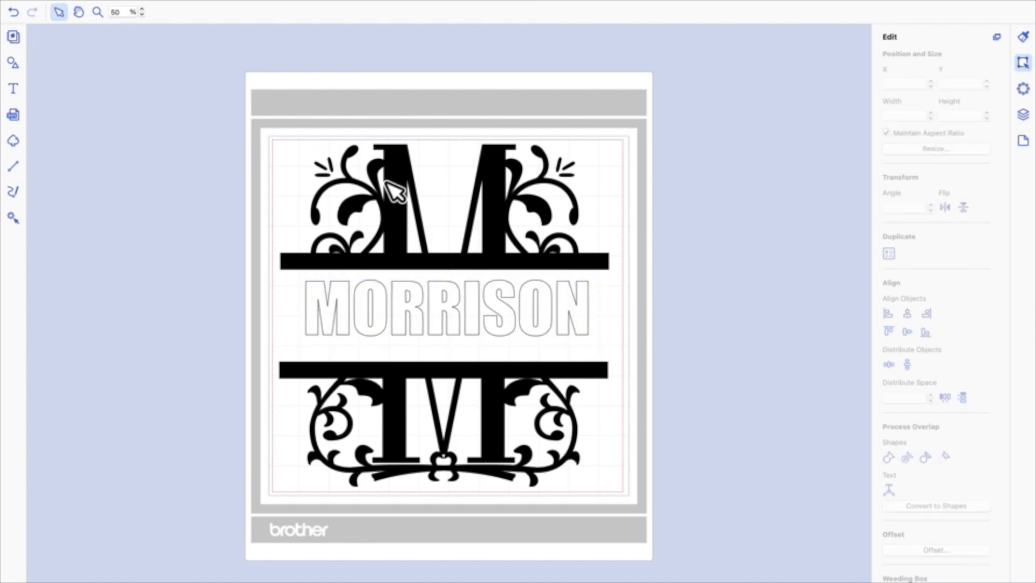
Step: Fill the family name with black (Licorice) and close the colour picker
left_click(551, 313)
left_click(247, 12)
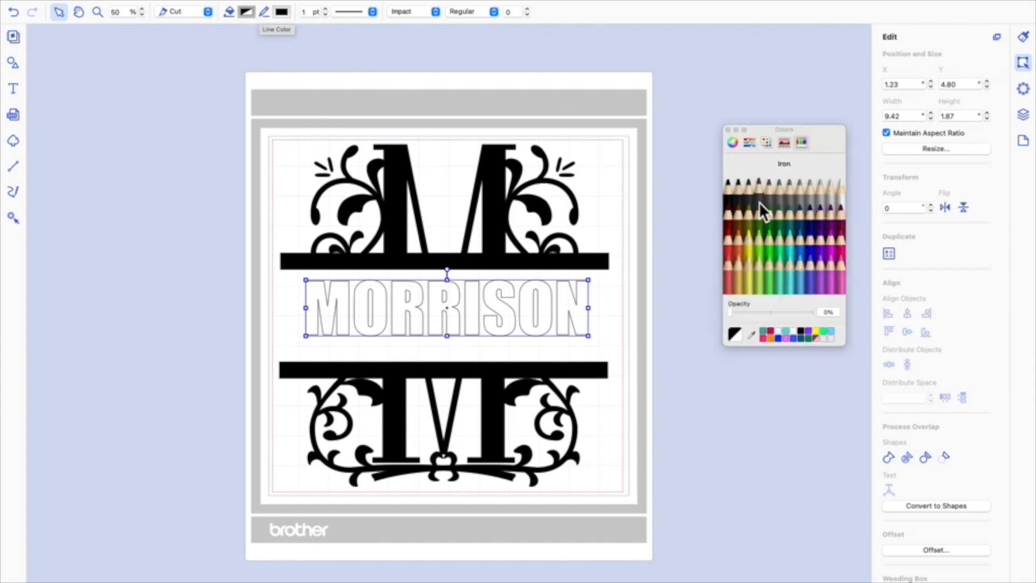
left_click(733, 202)
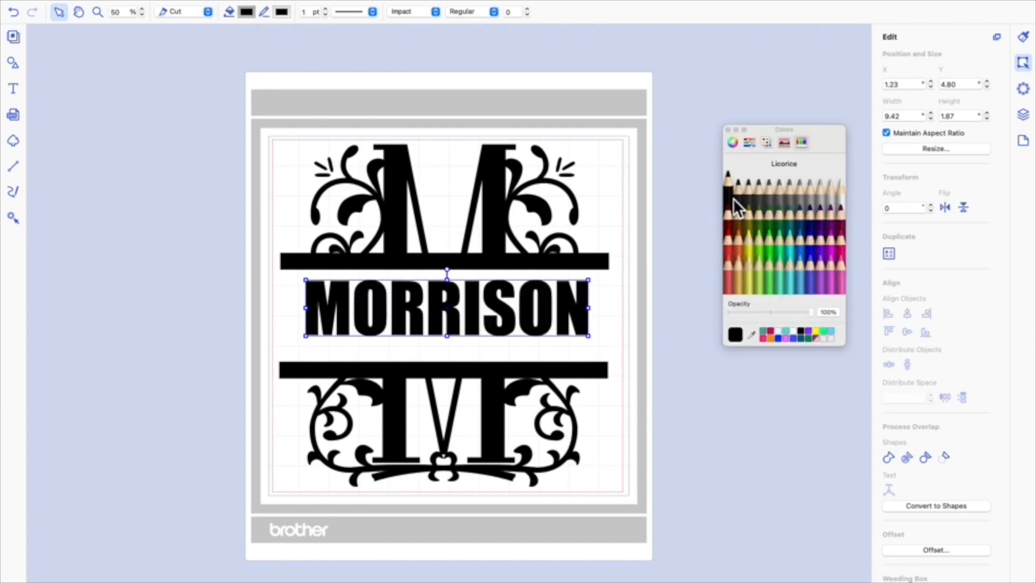
left_click(728, 130)
left_click(711, 244)
Step: Move the lower half up close beneath the name, and centre the name and both halves horizontally on each other
left_click_drag(564, 384, 564, 369)
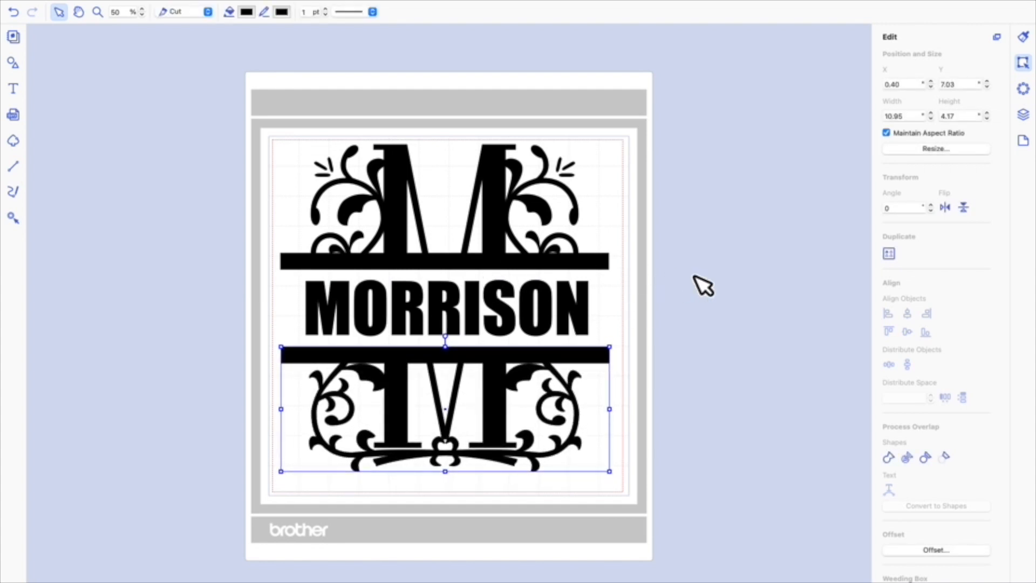
left_click_drag(218, 113, 660, 513)
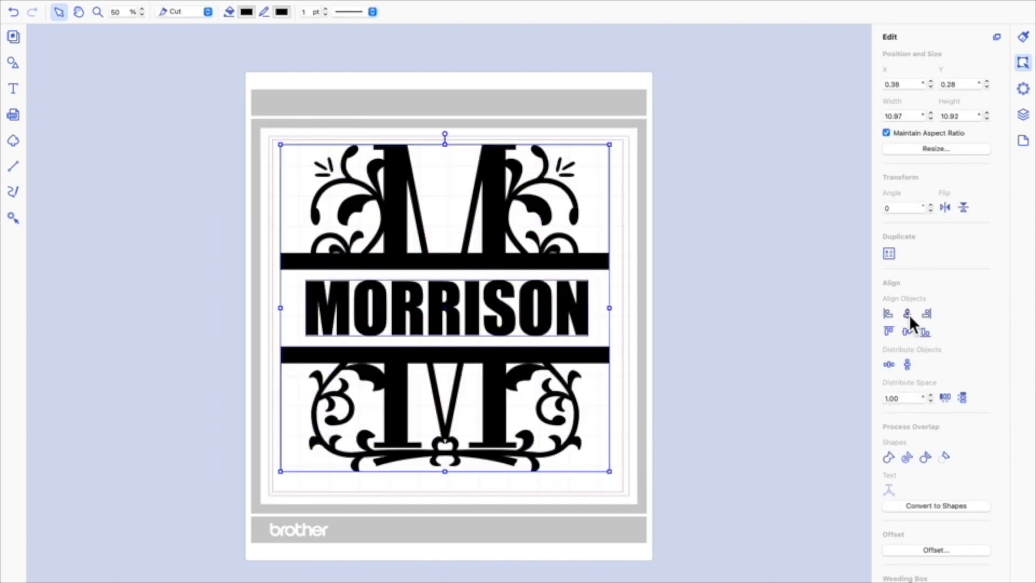
left_click(909, 314)
left_click(744, 331)
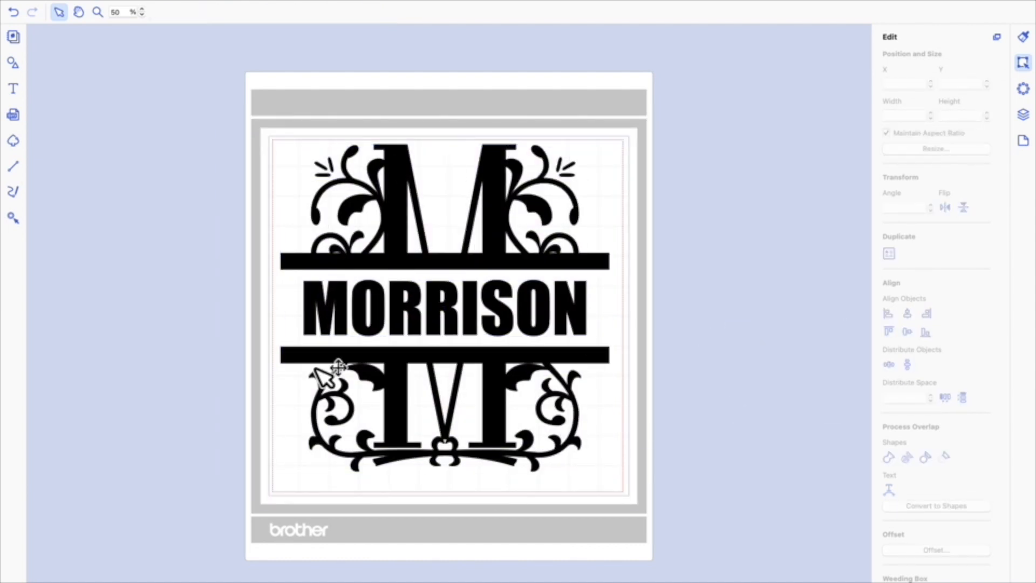
Step: Tighten the gaps between the name and both bars, and shift the whole design slightly right on the mat
left_click_drag(231, 119, 667, 517)
right_click(492, 228)
left_click(536, 320)
left_click(740, 304)
mouse_move(509, 263)
left_mouse_down()
mouse_move(597, 287)
mouse_move(580, 215)
mouse_move(439, 308)
mouse_move(562, 273)
mouse_move(511, 268)
left_mouse_up()
left_click(672, 283)
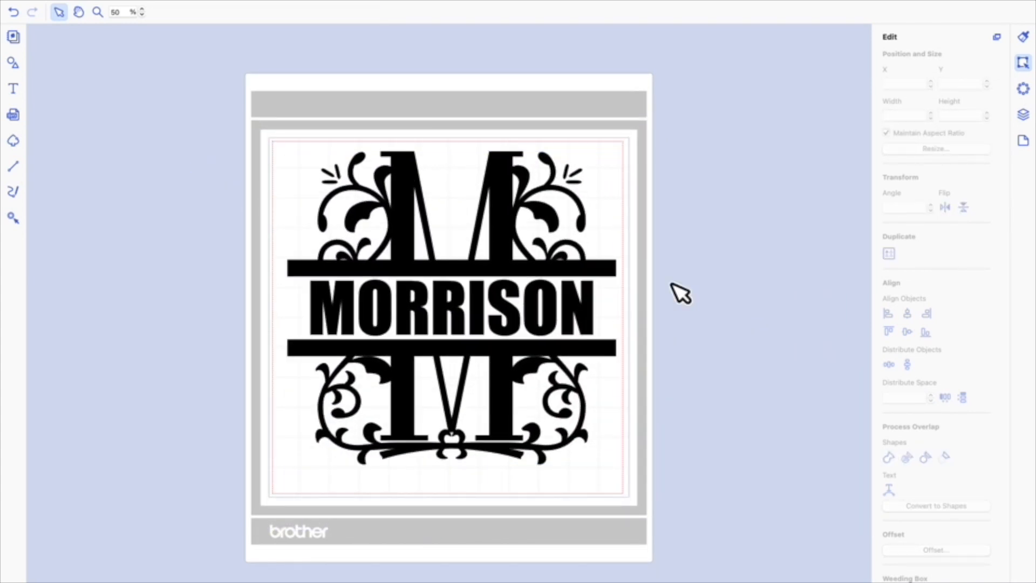